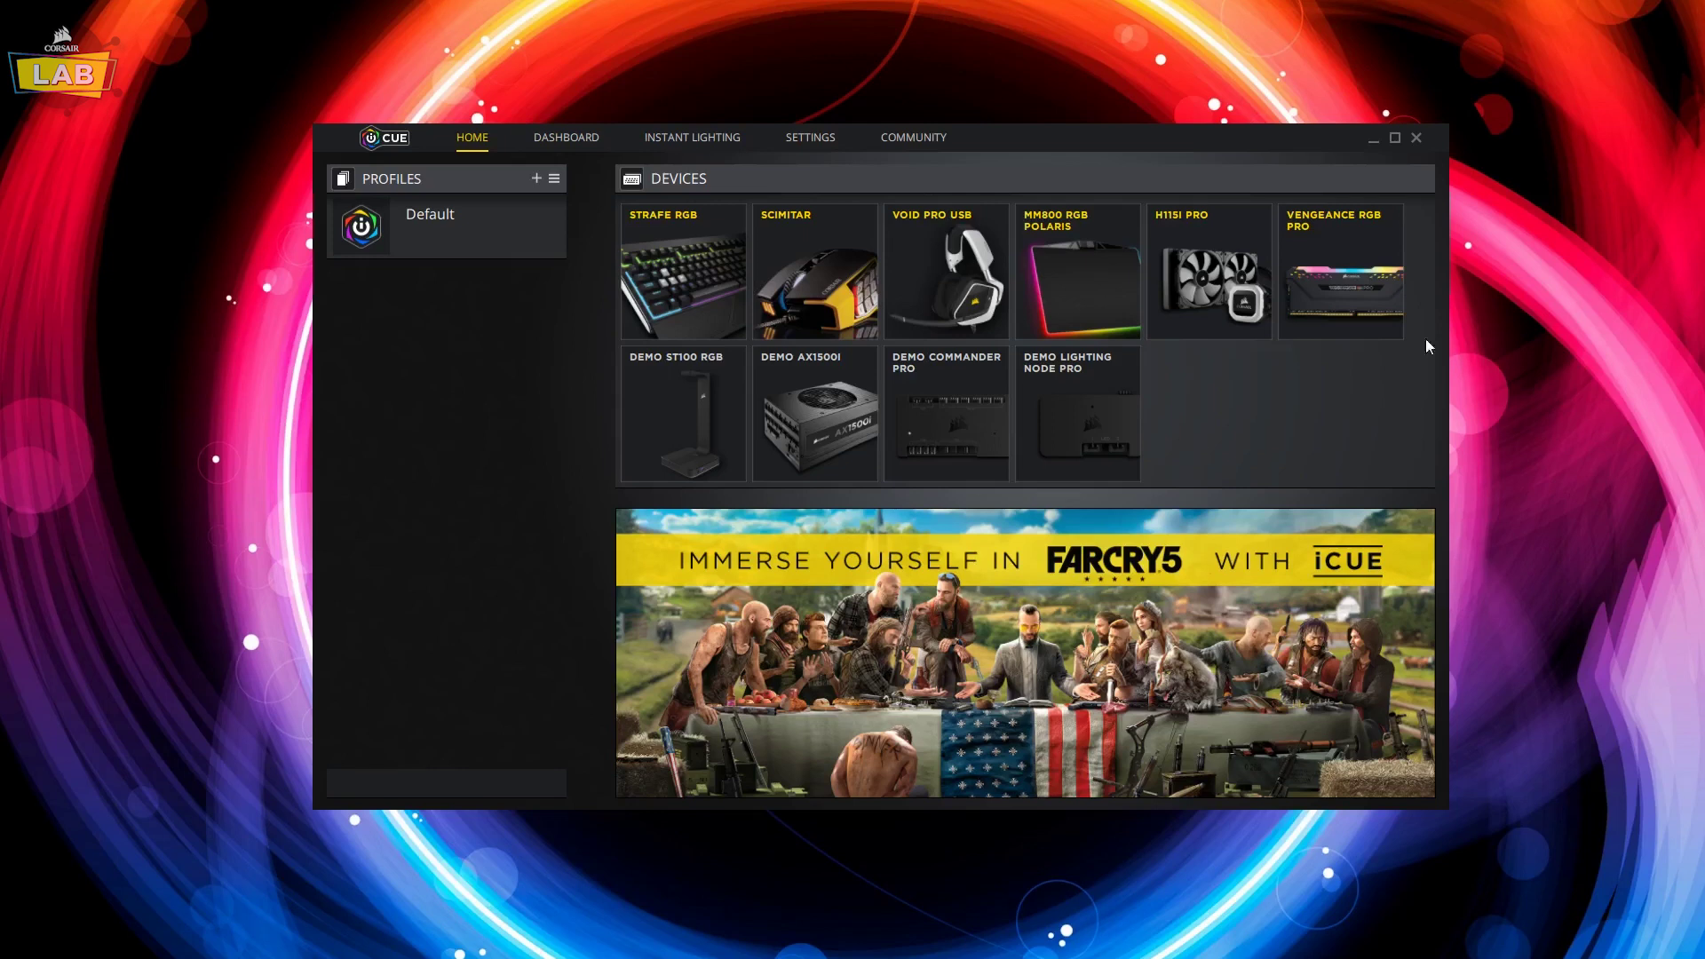
Open the Vengeance RGB Pro's DIMM setup and keep the 2 X 4 DIMM layout
click(1339, 288)
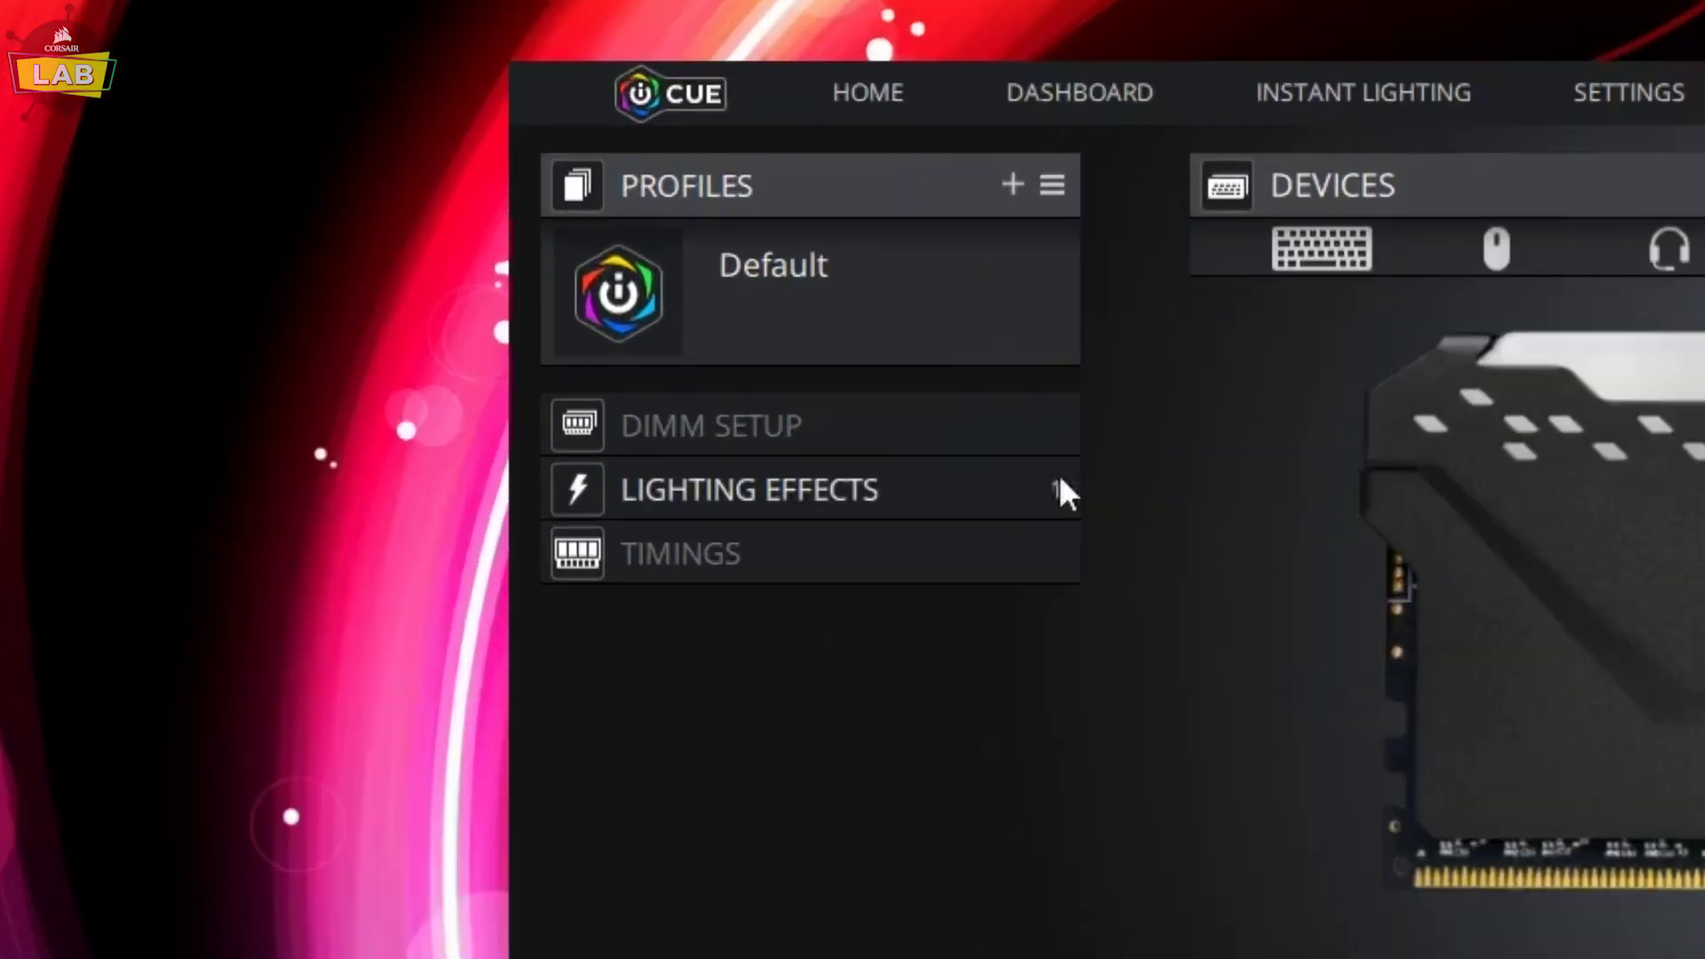
click(1006, 428)
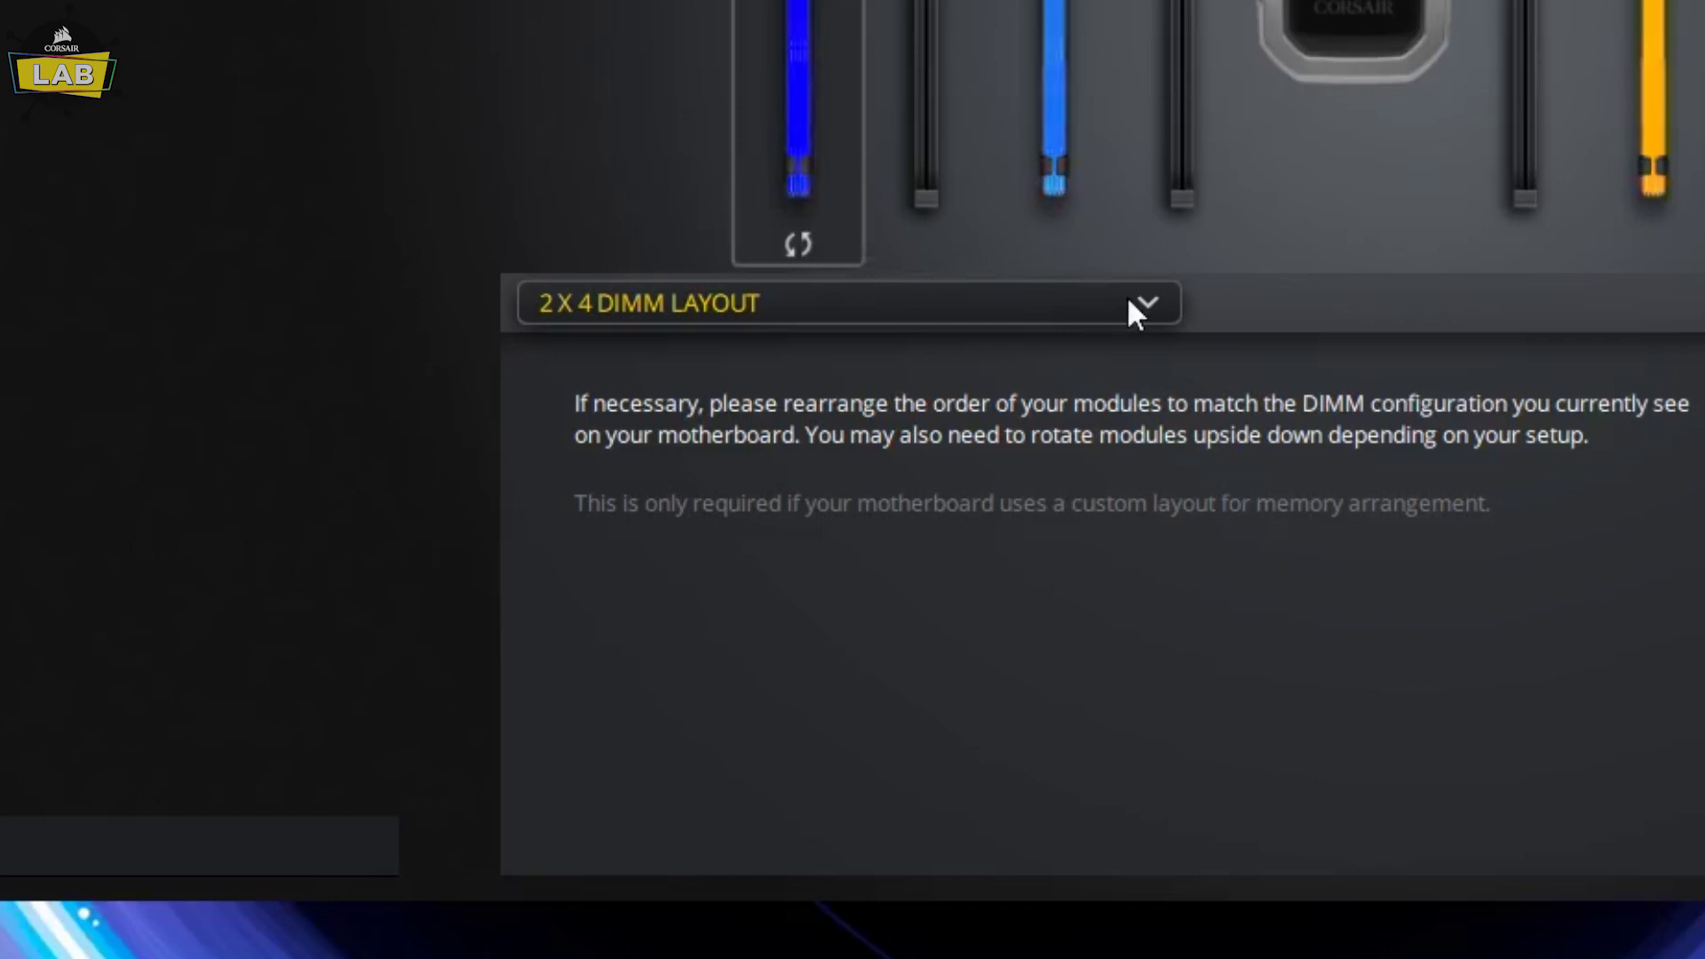
click(1124, 294)
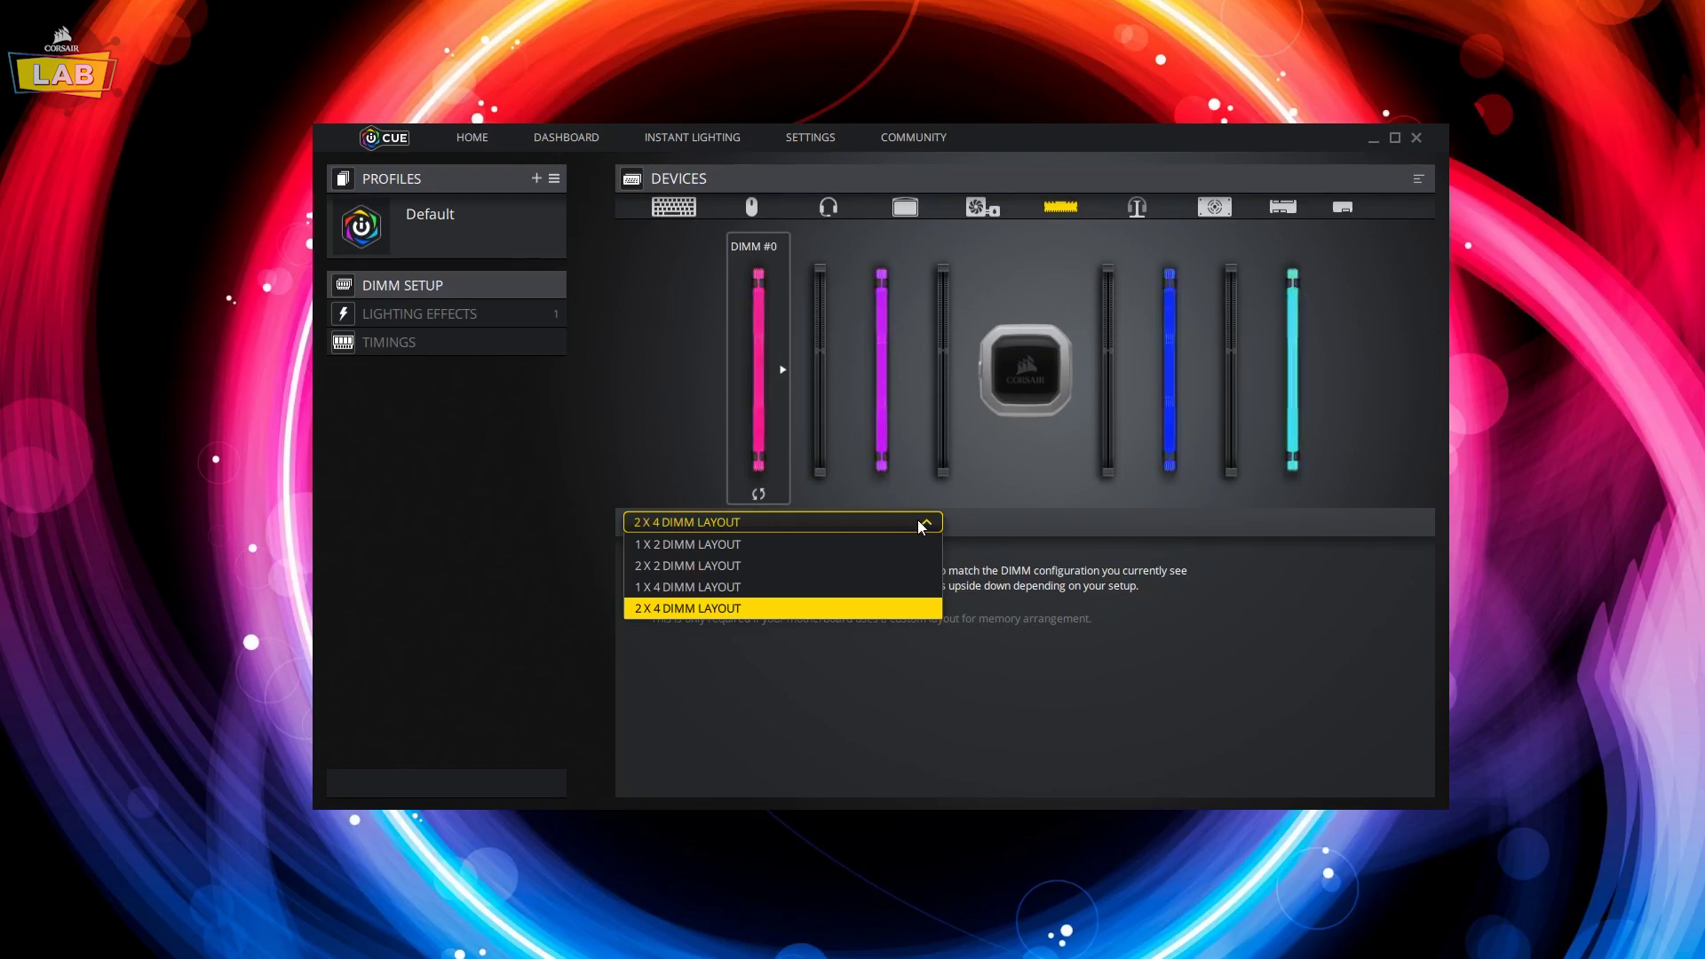
click(917, 524)
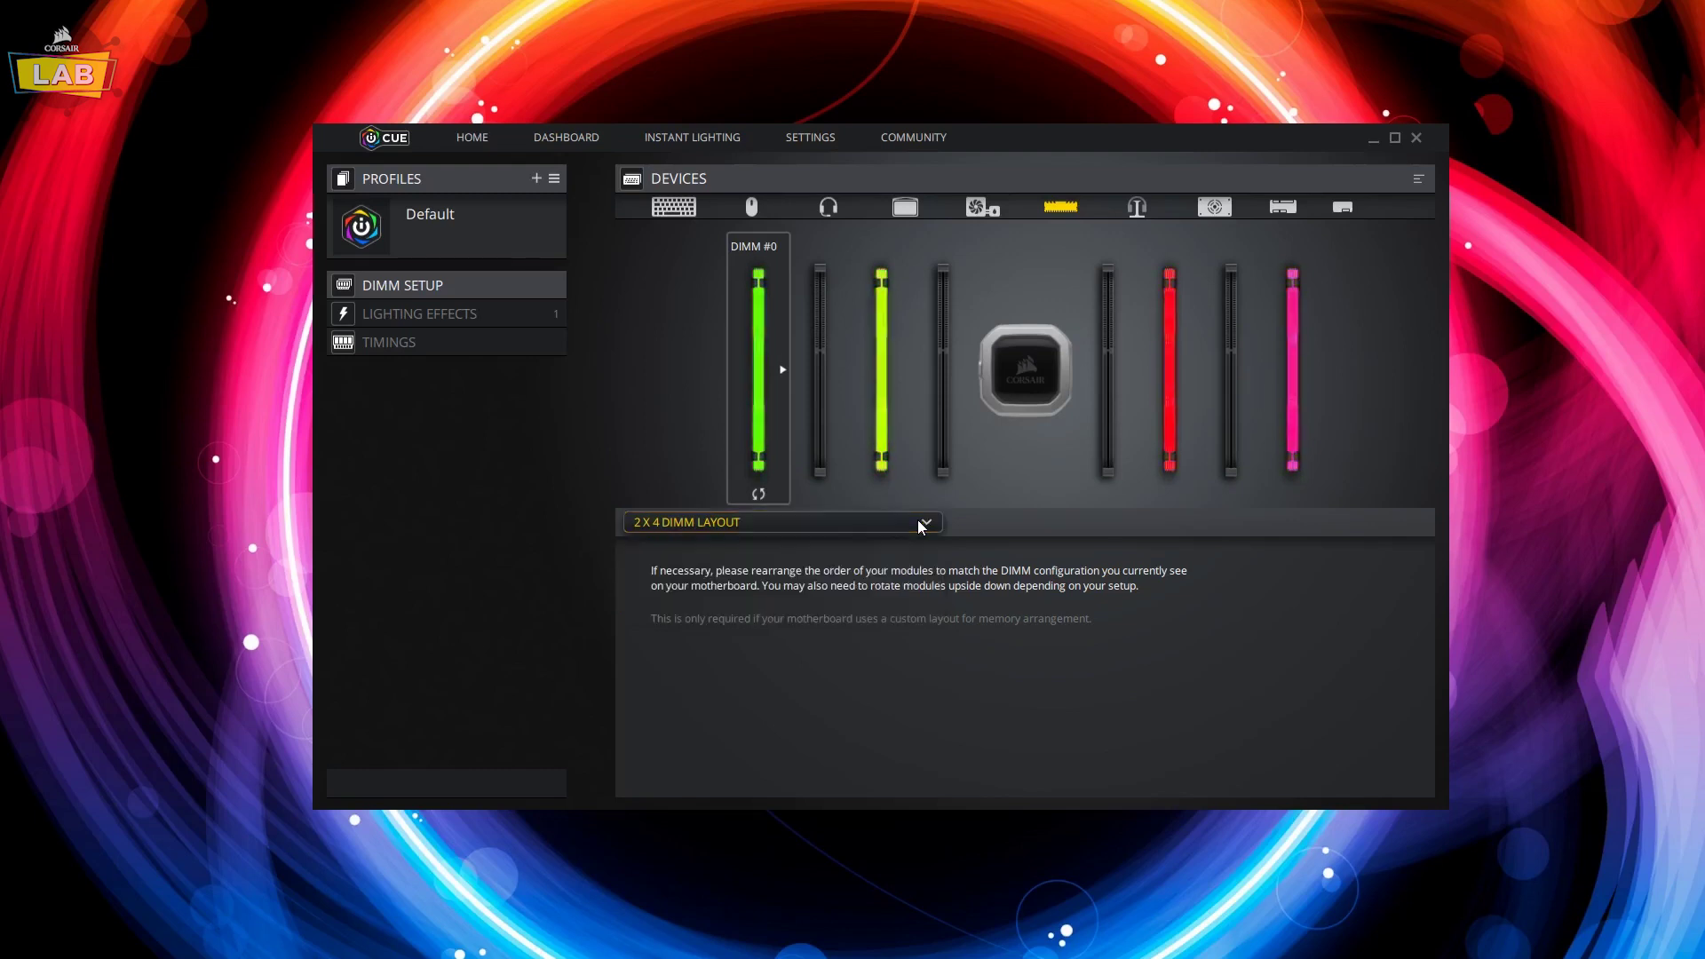
Shift DIMM #1 one slot right, then back left
click(881, 423)
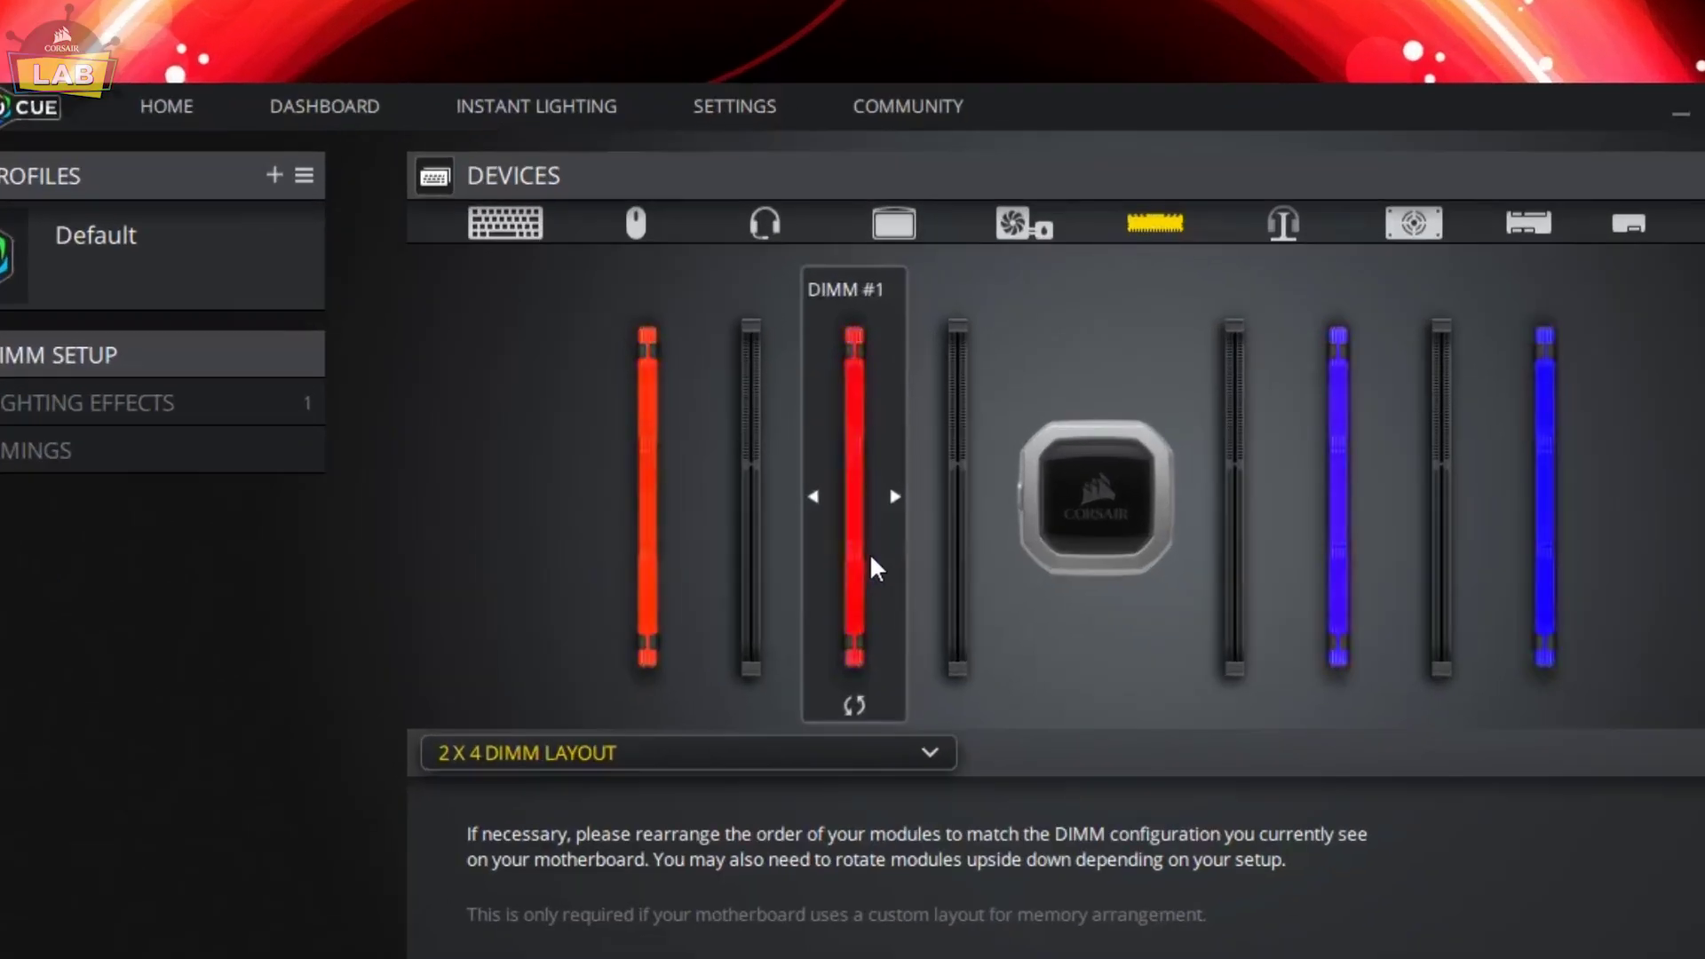
click(896, 494)
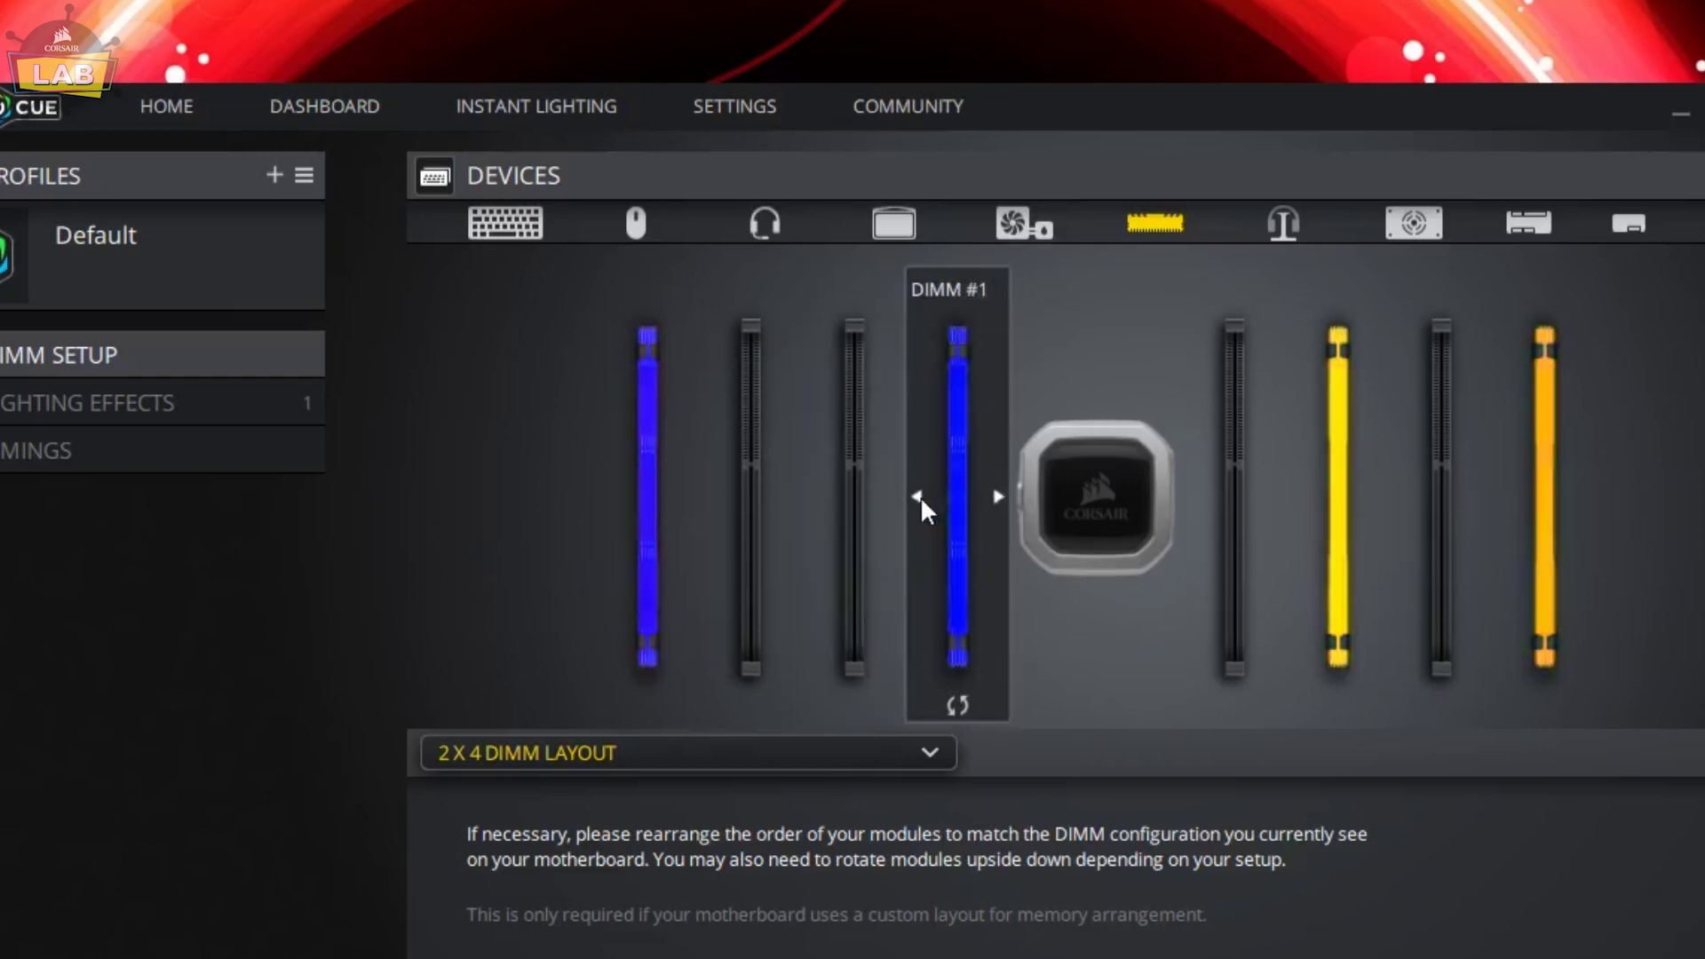
click(918, 495)
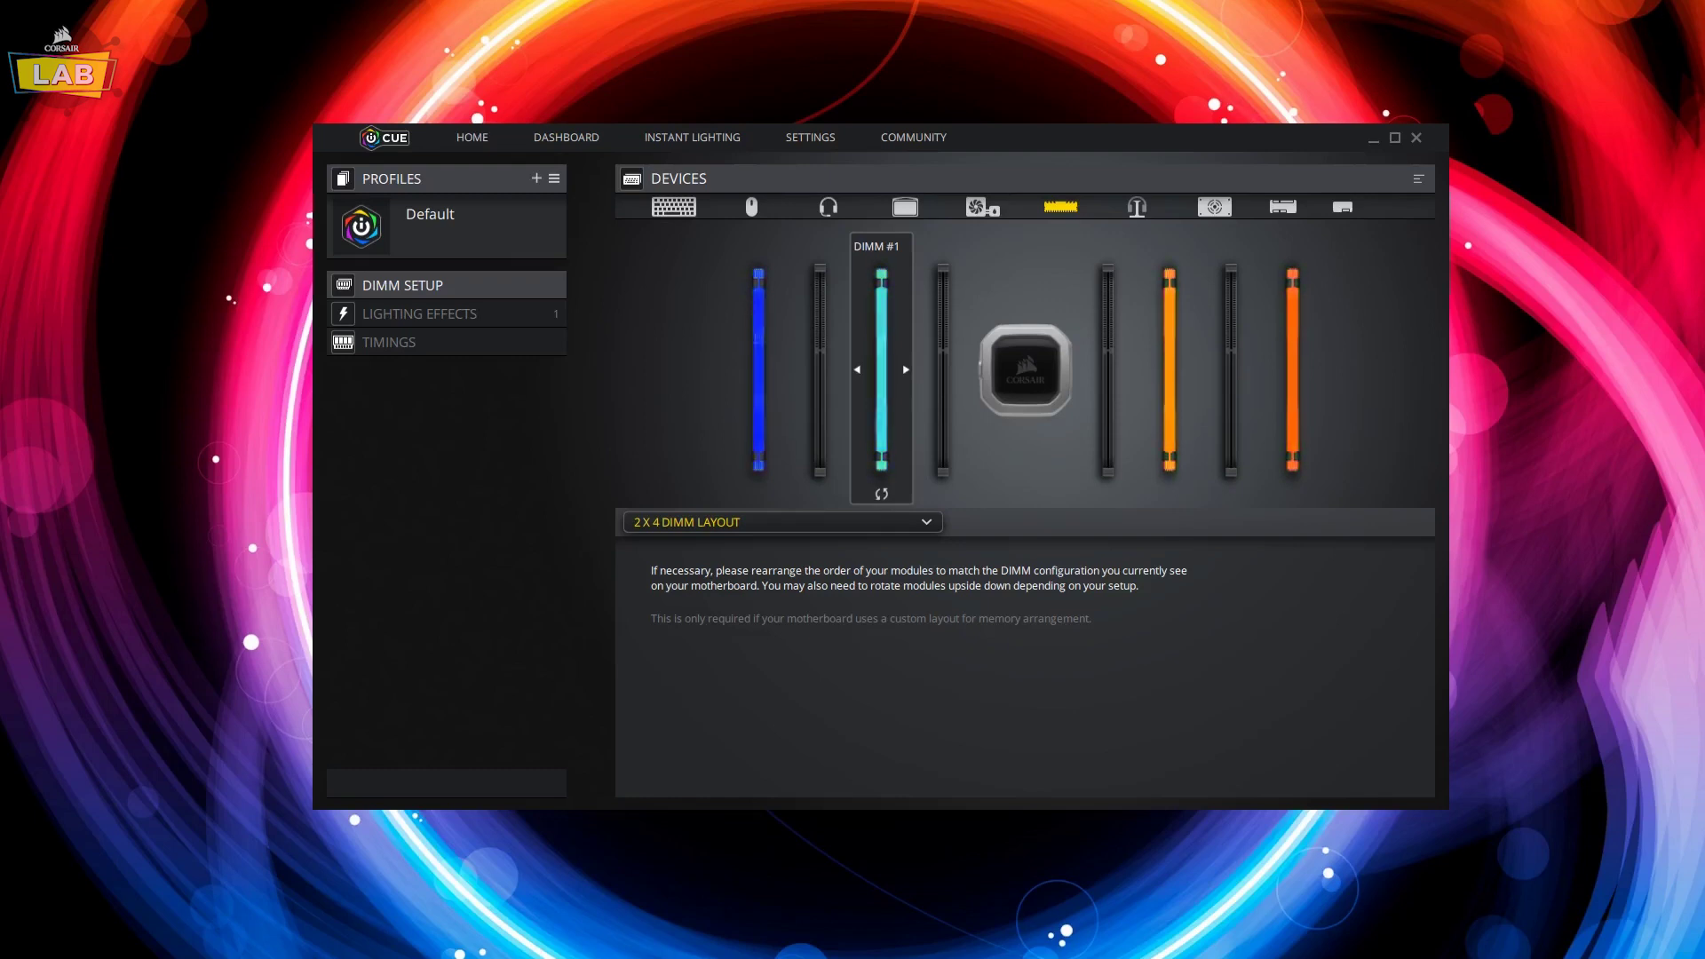
Try the Rain lighting effect on DIMM 3 and 4
click(529, 321)
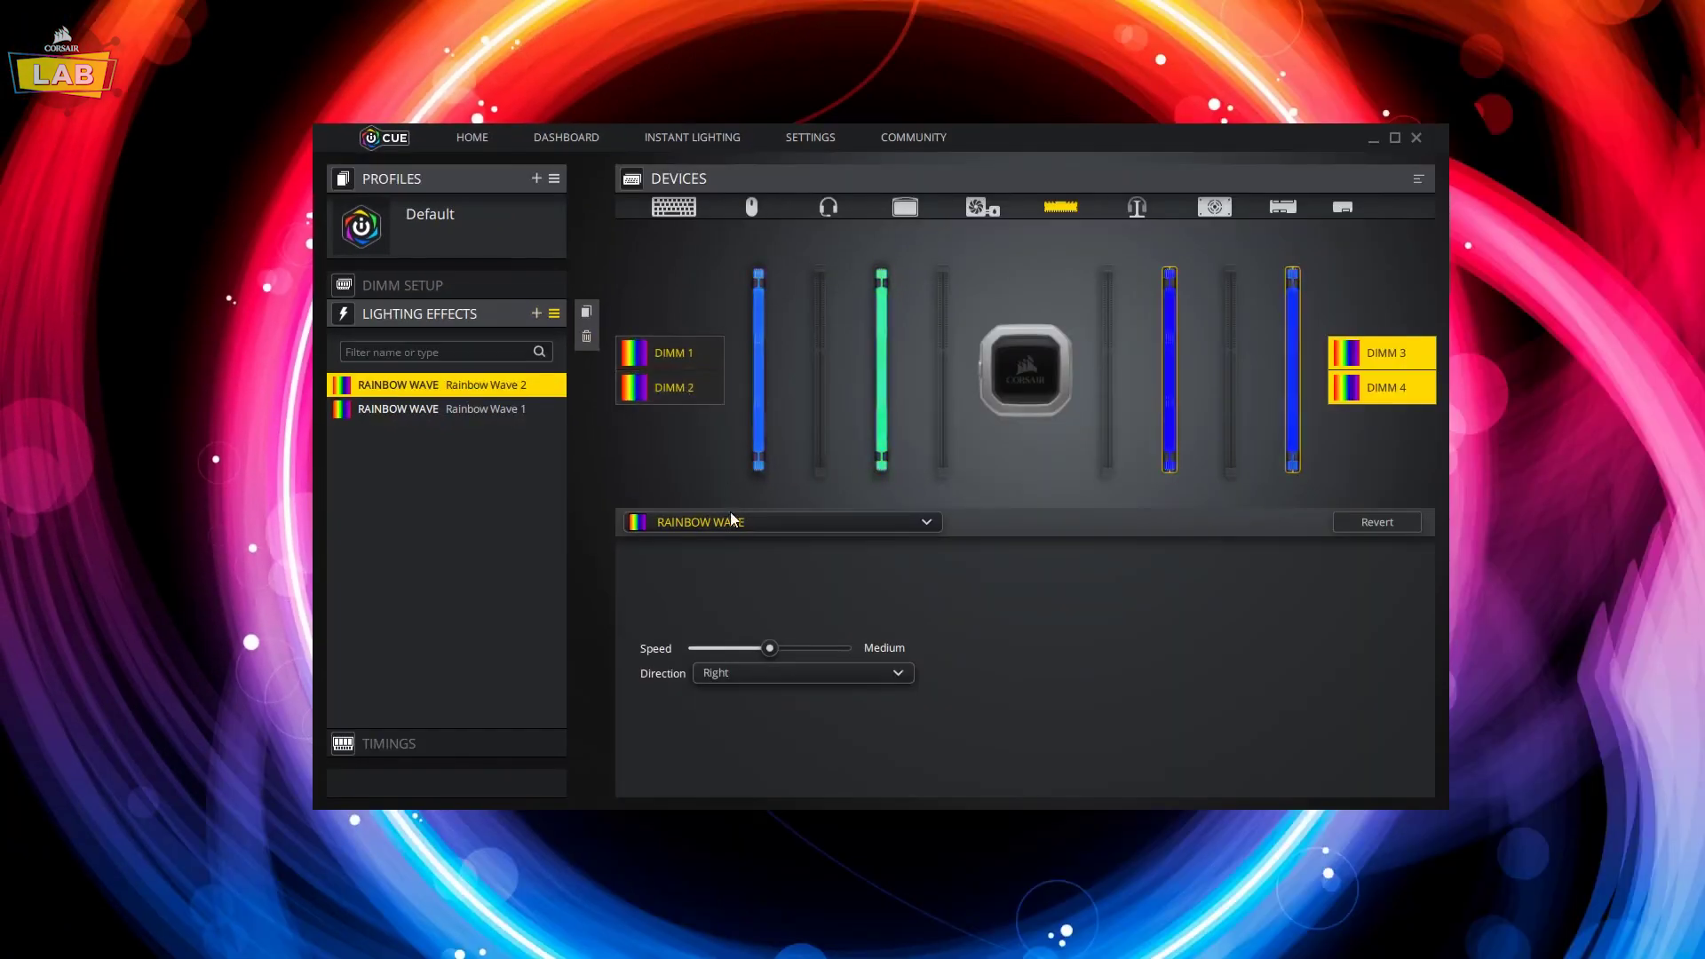
click(726, 519)
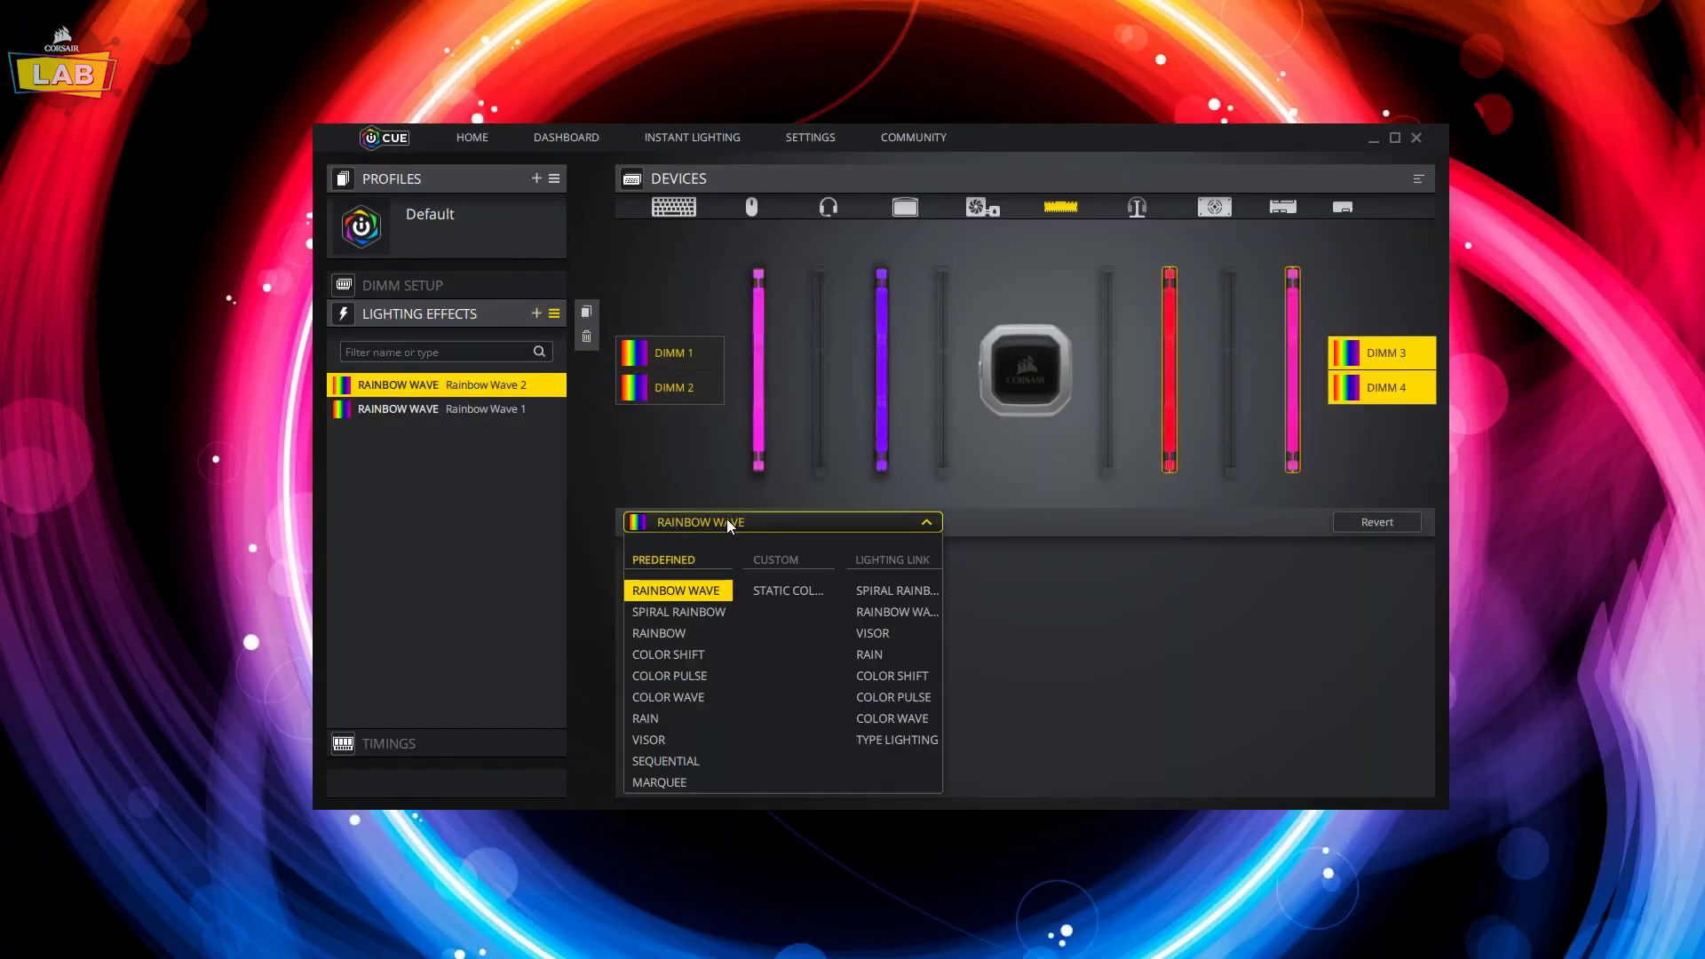
click(679, 714)
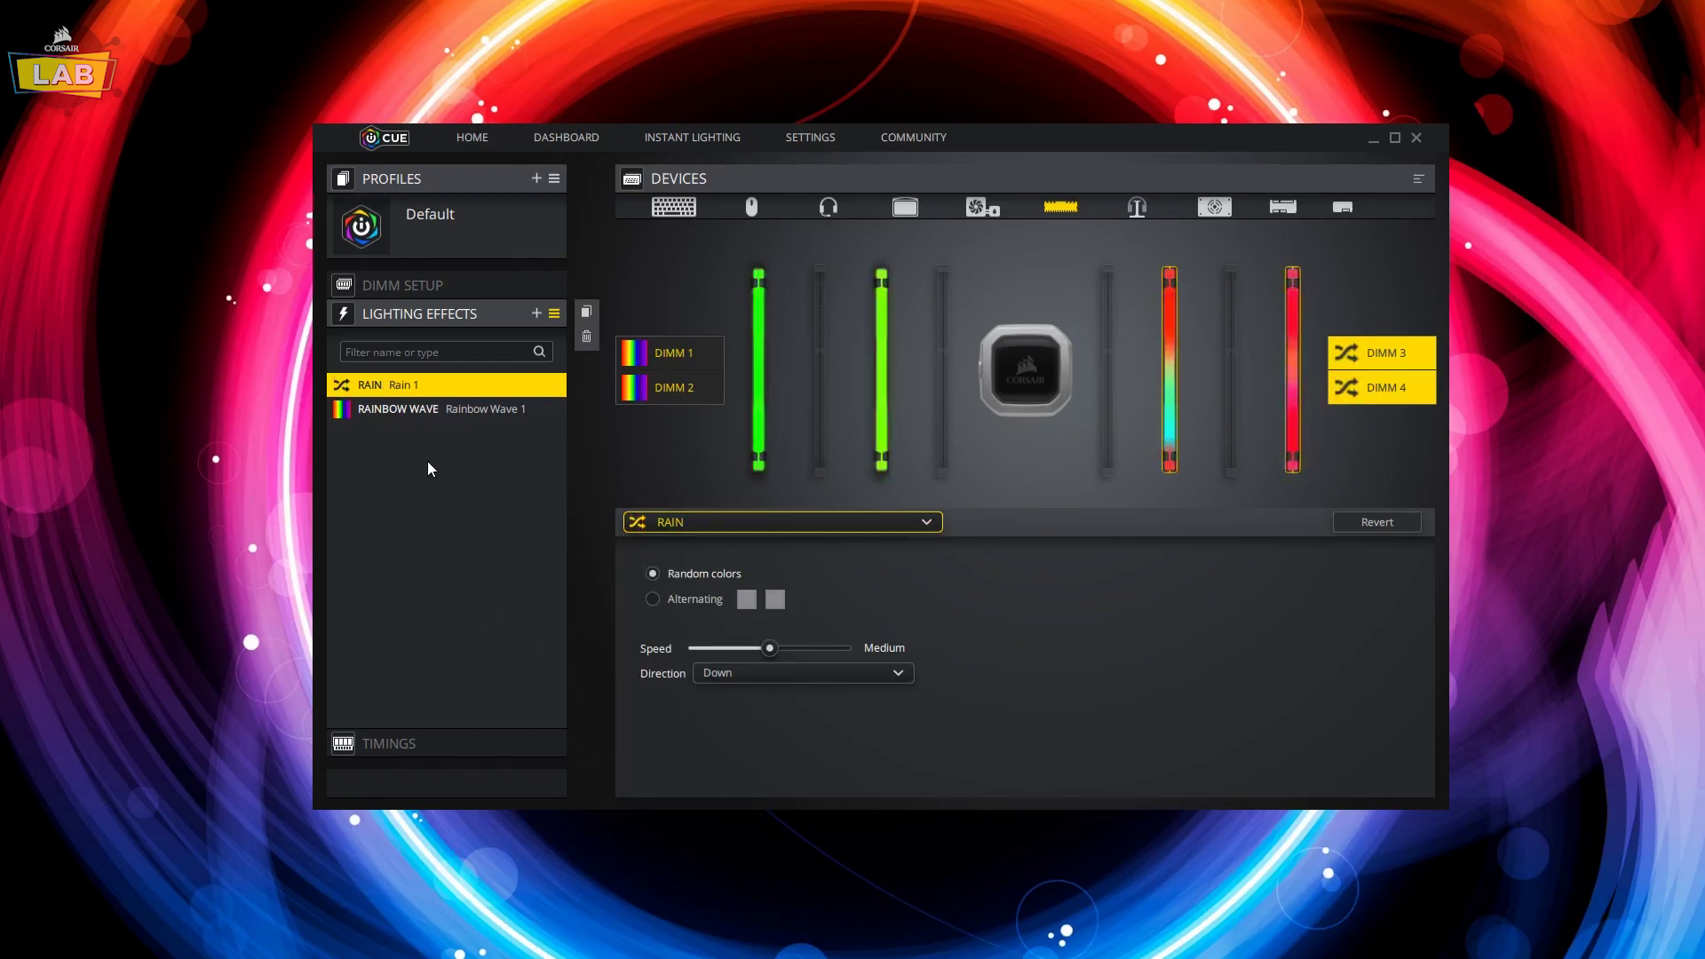
Take DIMM 3 and 4 off Rainbow Wave and delete the Rain effect
click(427, 407)
click(1358, 353)
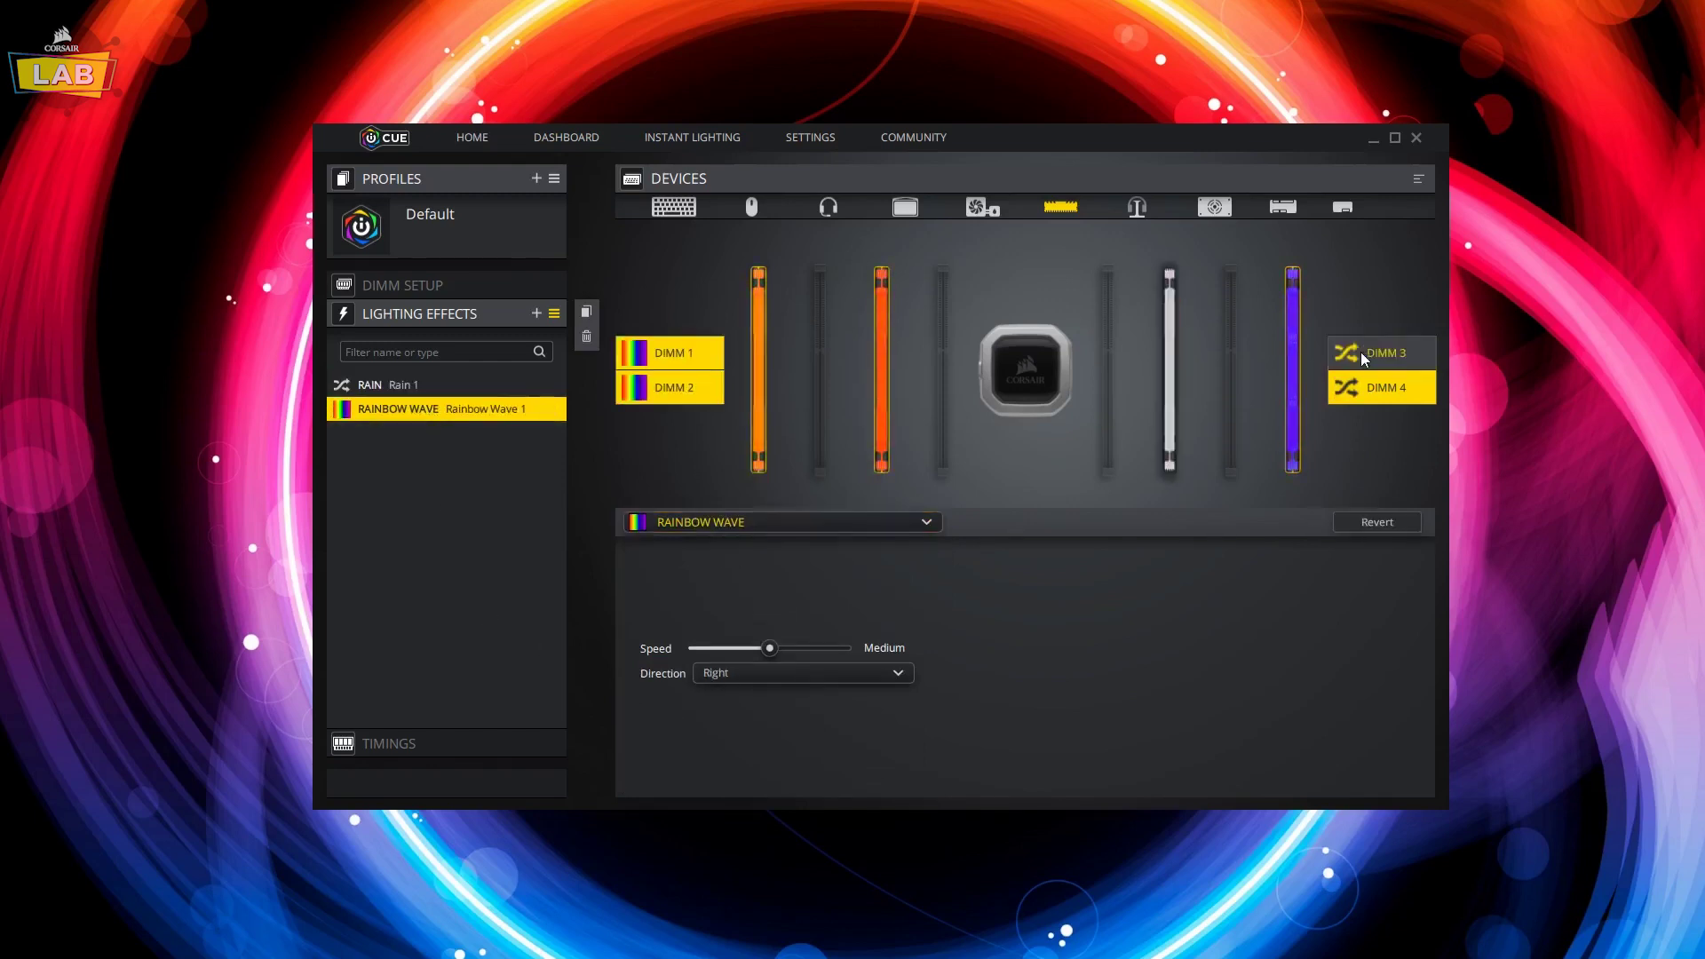
click(1359, 387)
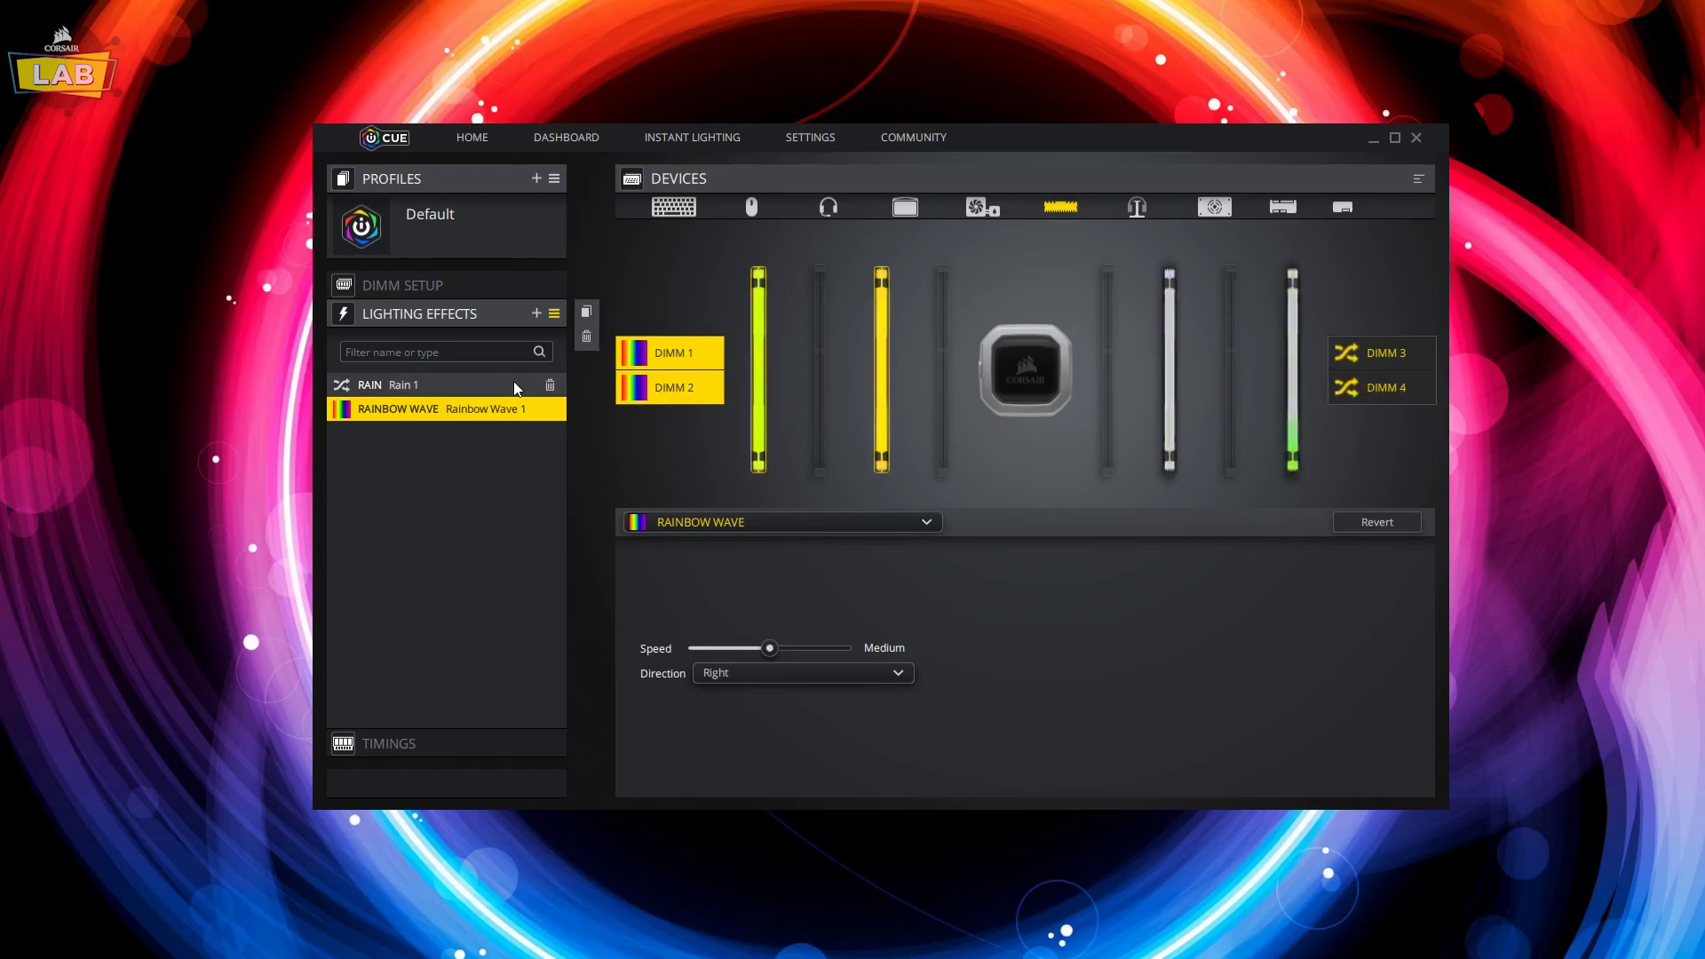
click(453, 383)
click(551, 384)
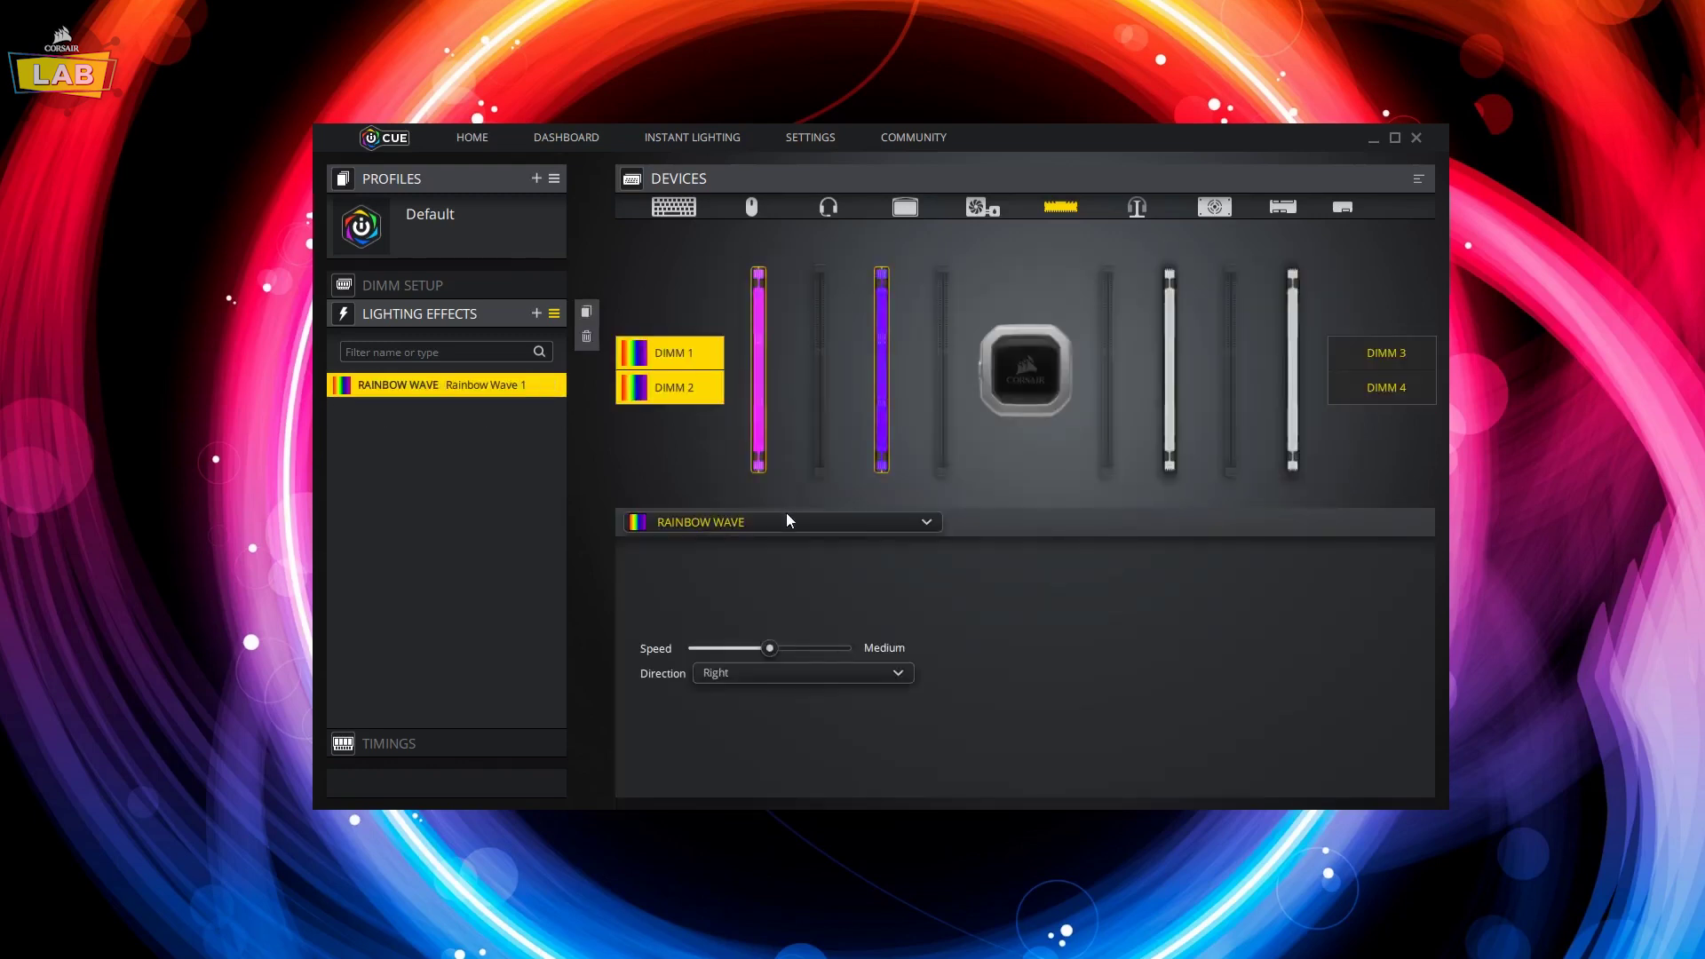
Add DIMM 3 and 4 back and apply the Lighting Link Spiral Rainbow effect
click(1385, 353)
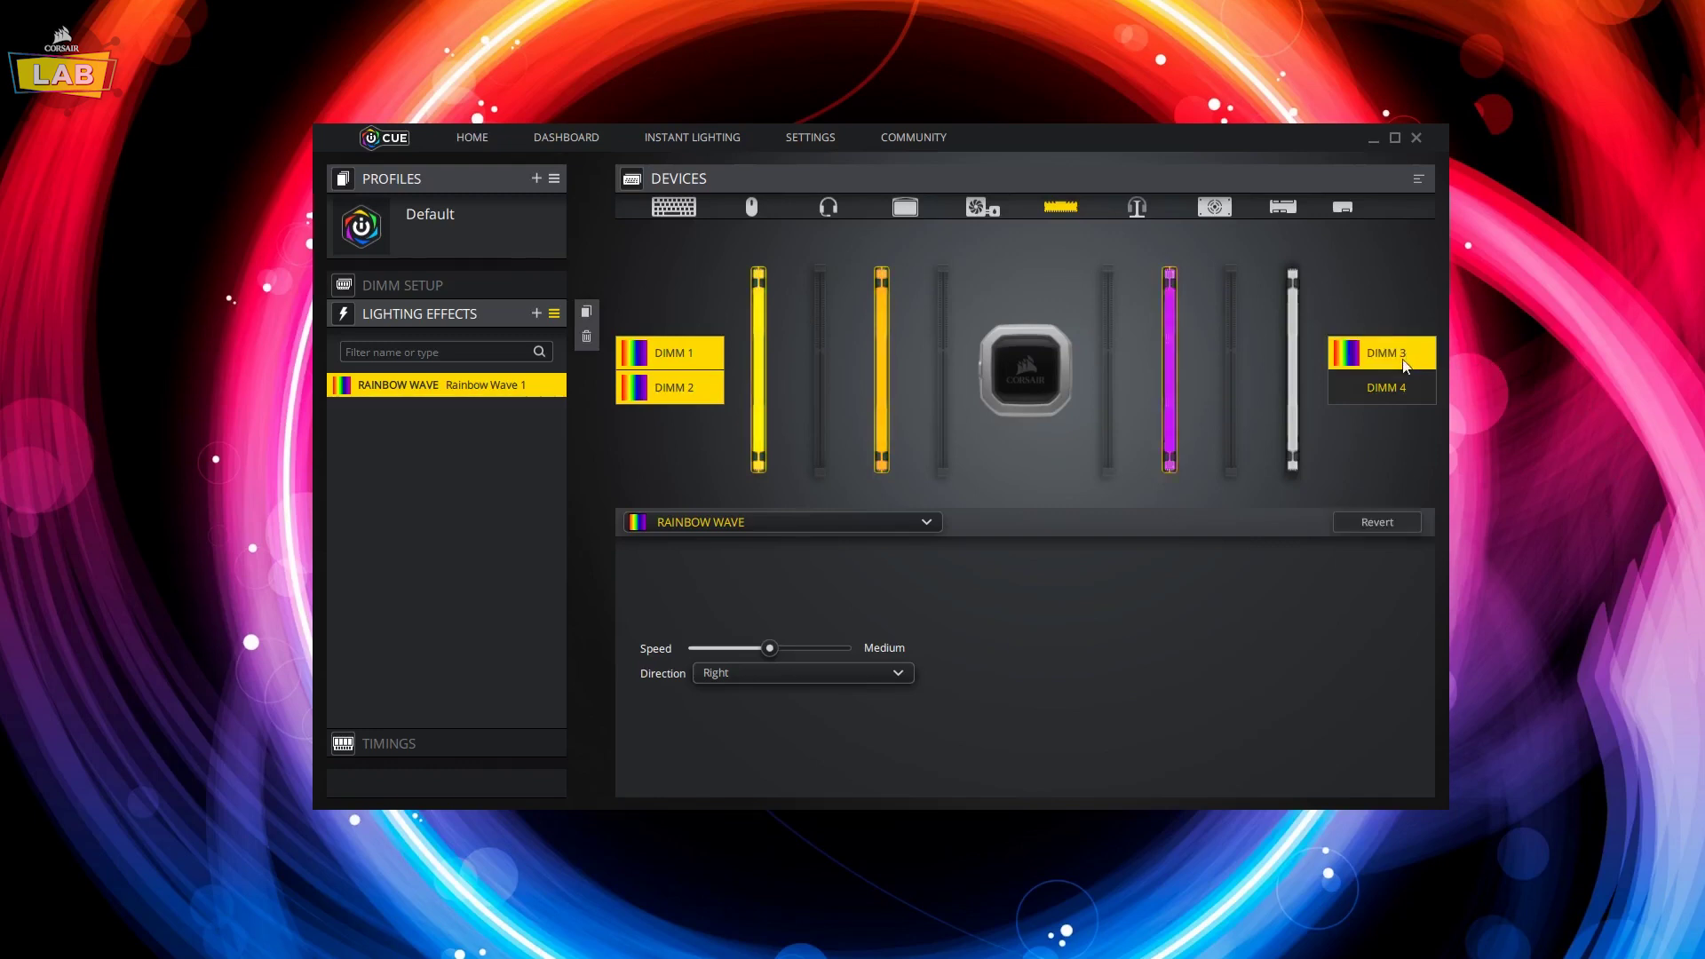
click(1391, 385)
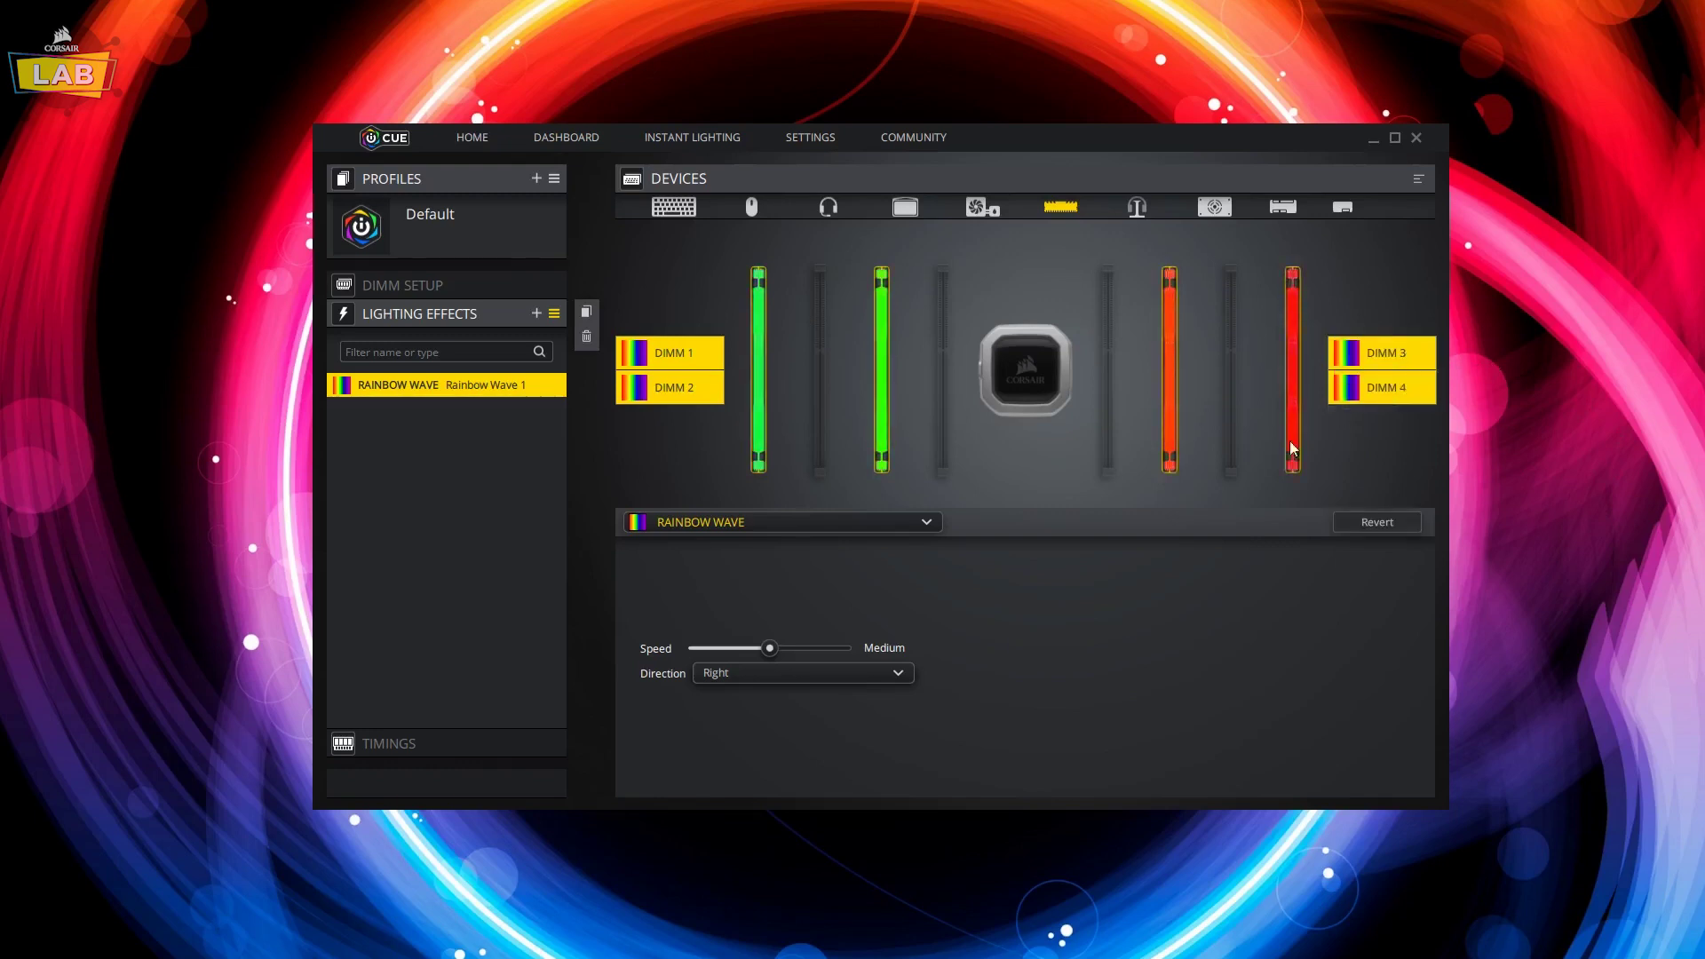
click(857, 520)
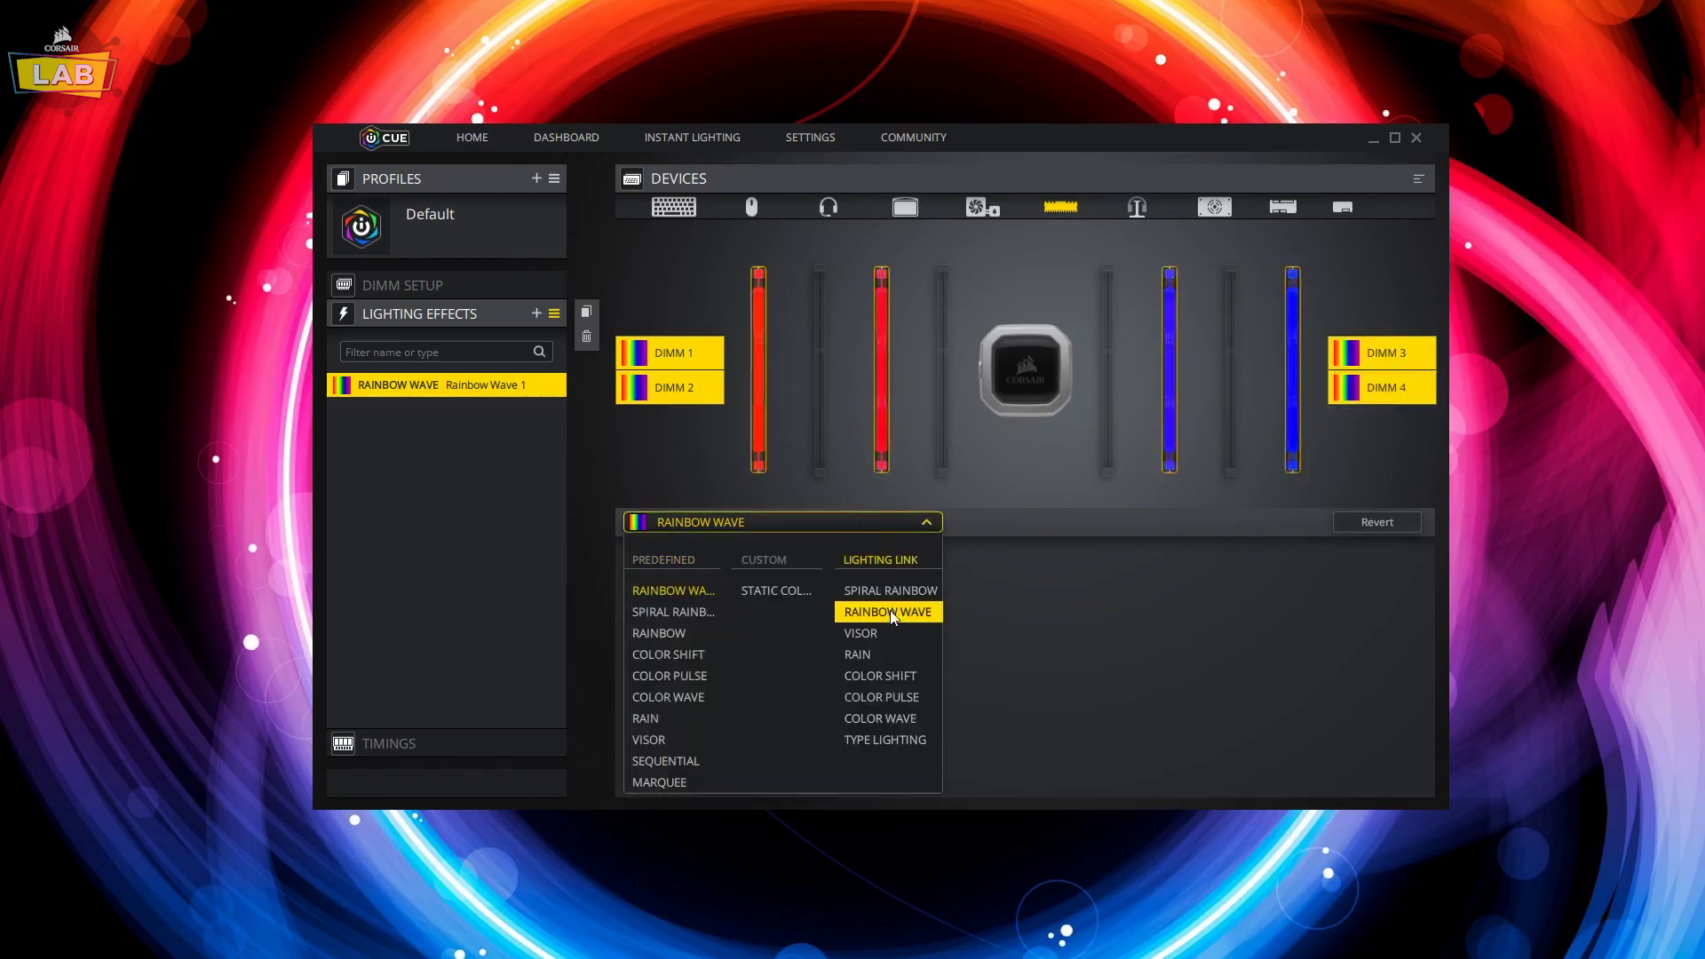
click(896, 592)
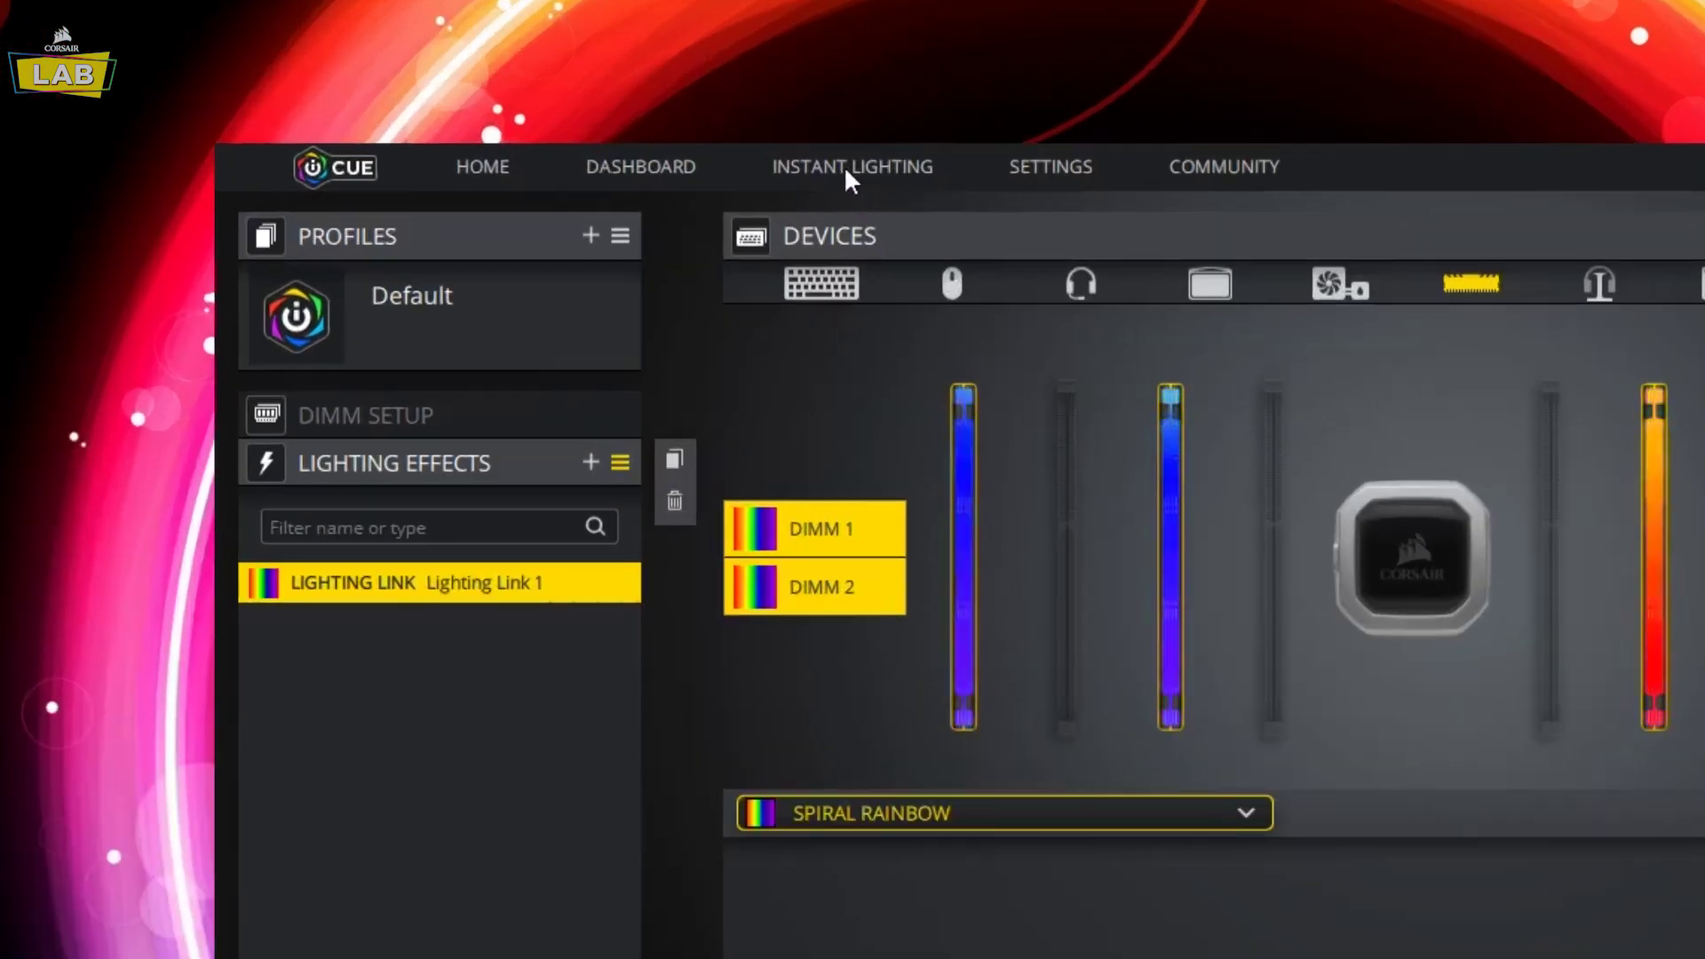
Set instant lighting to blue and show the memory timings
click(687, 137)
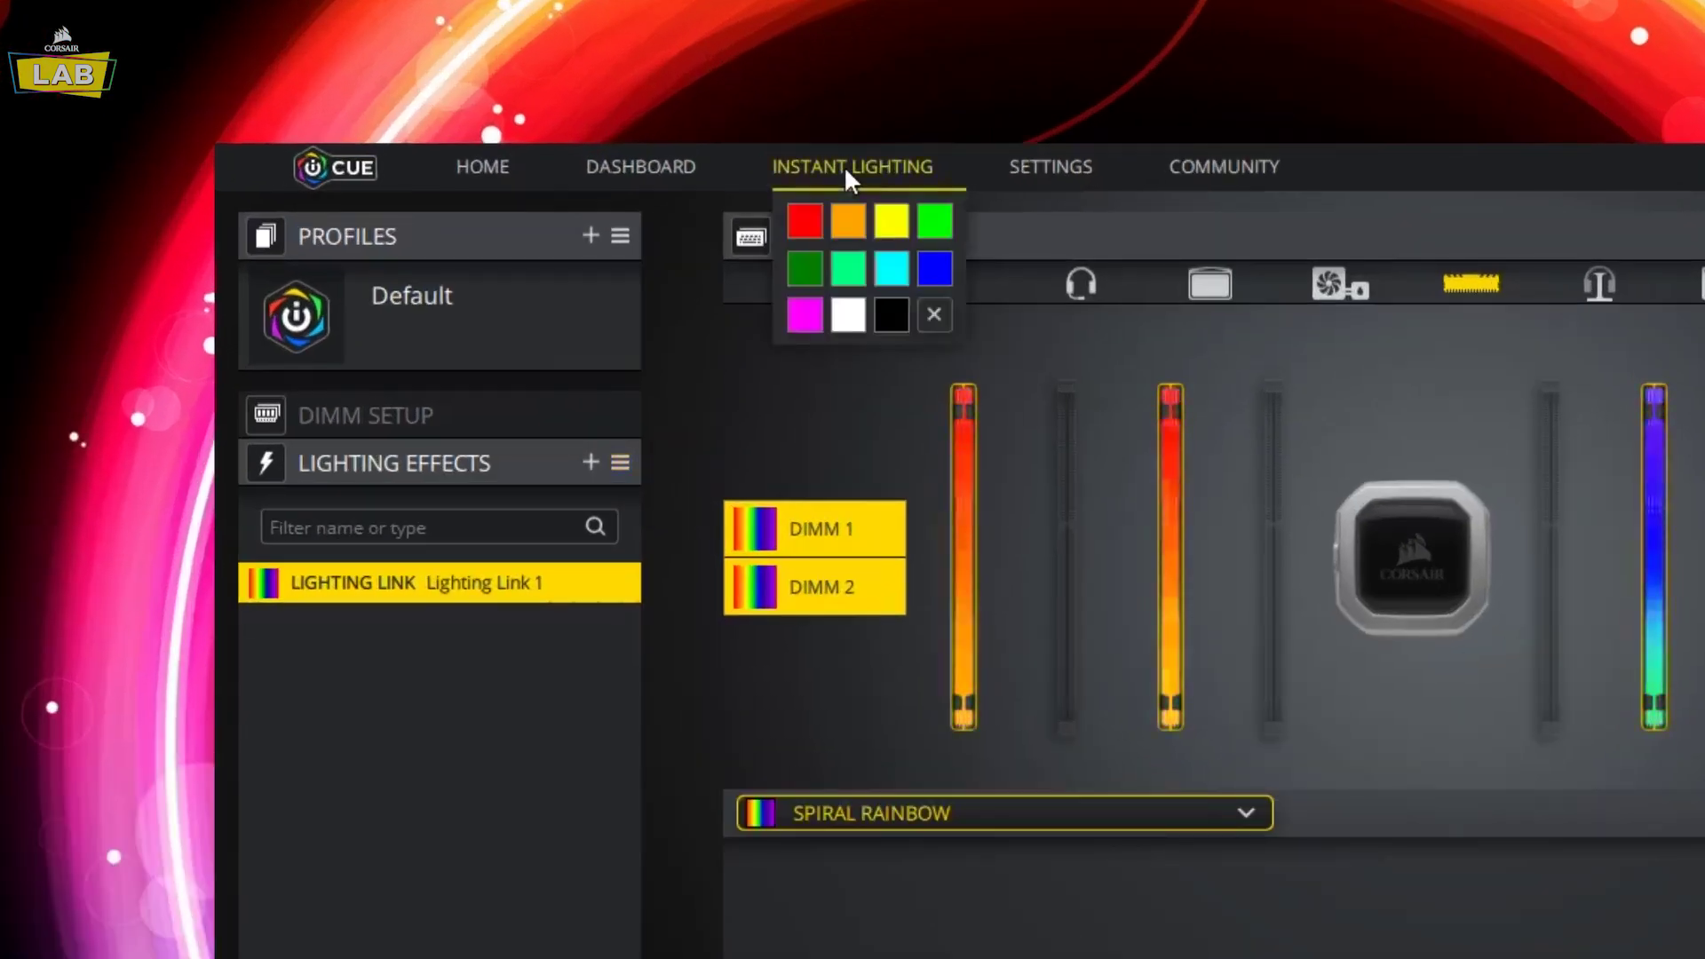
click(937, 266)
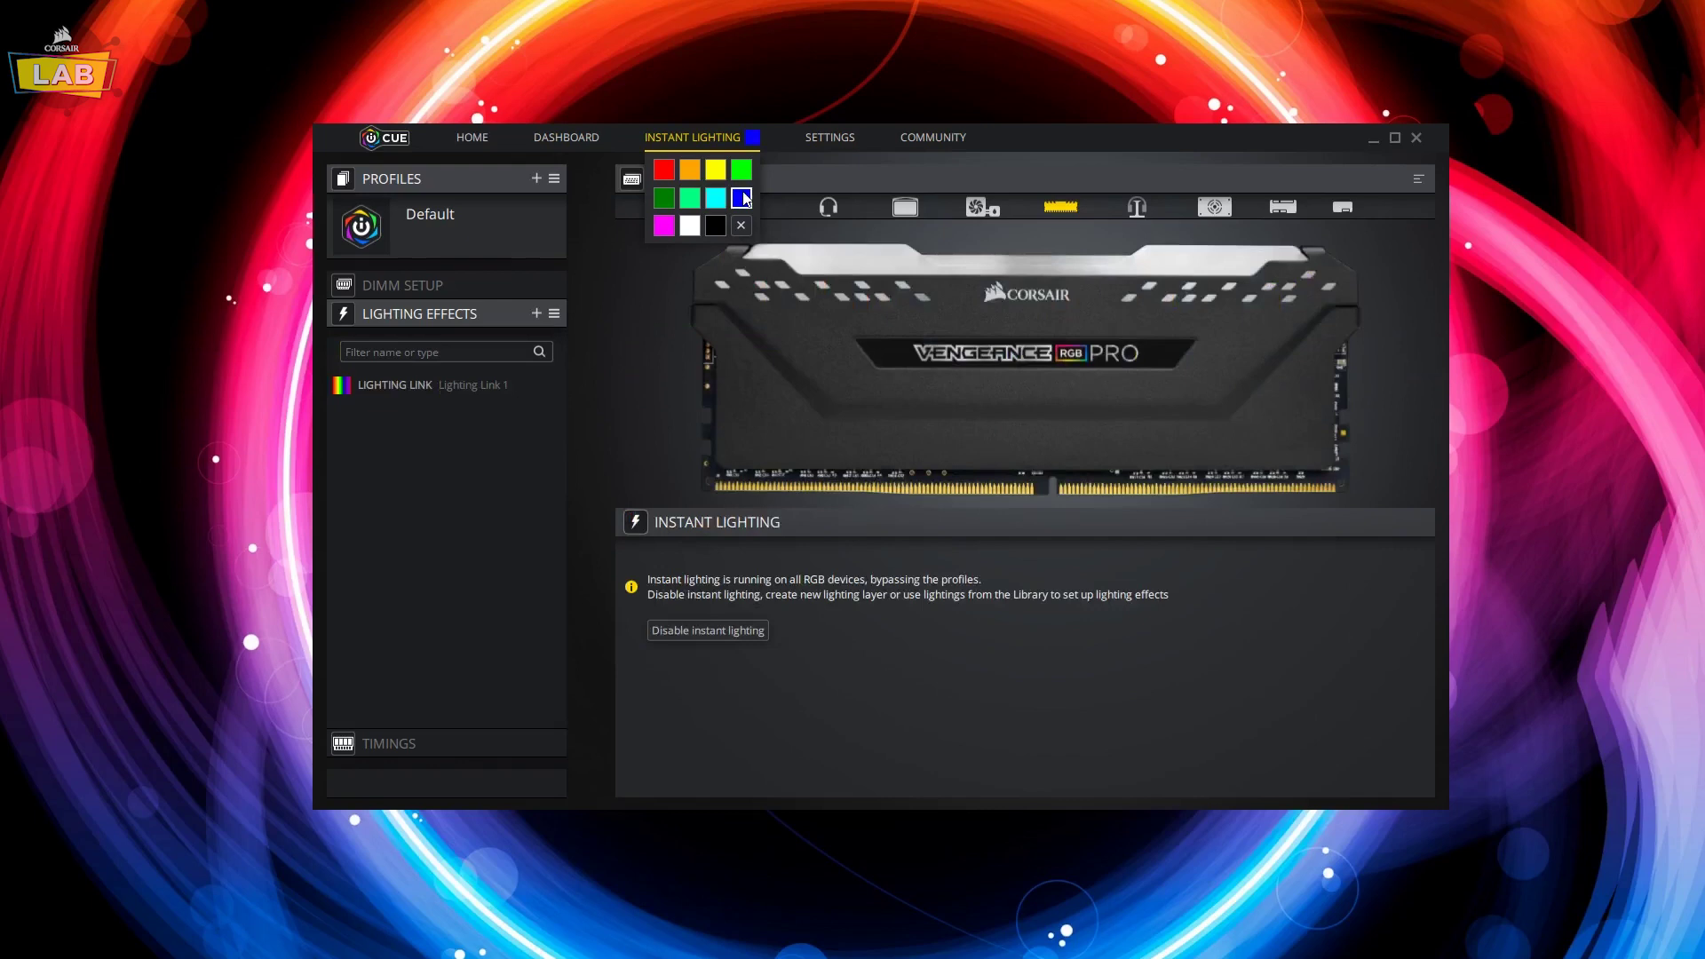
click(389, 743)
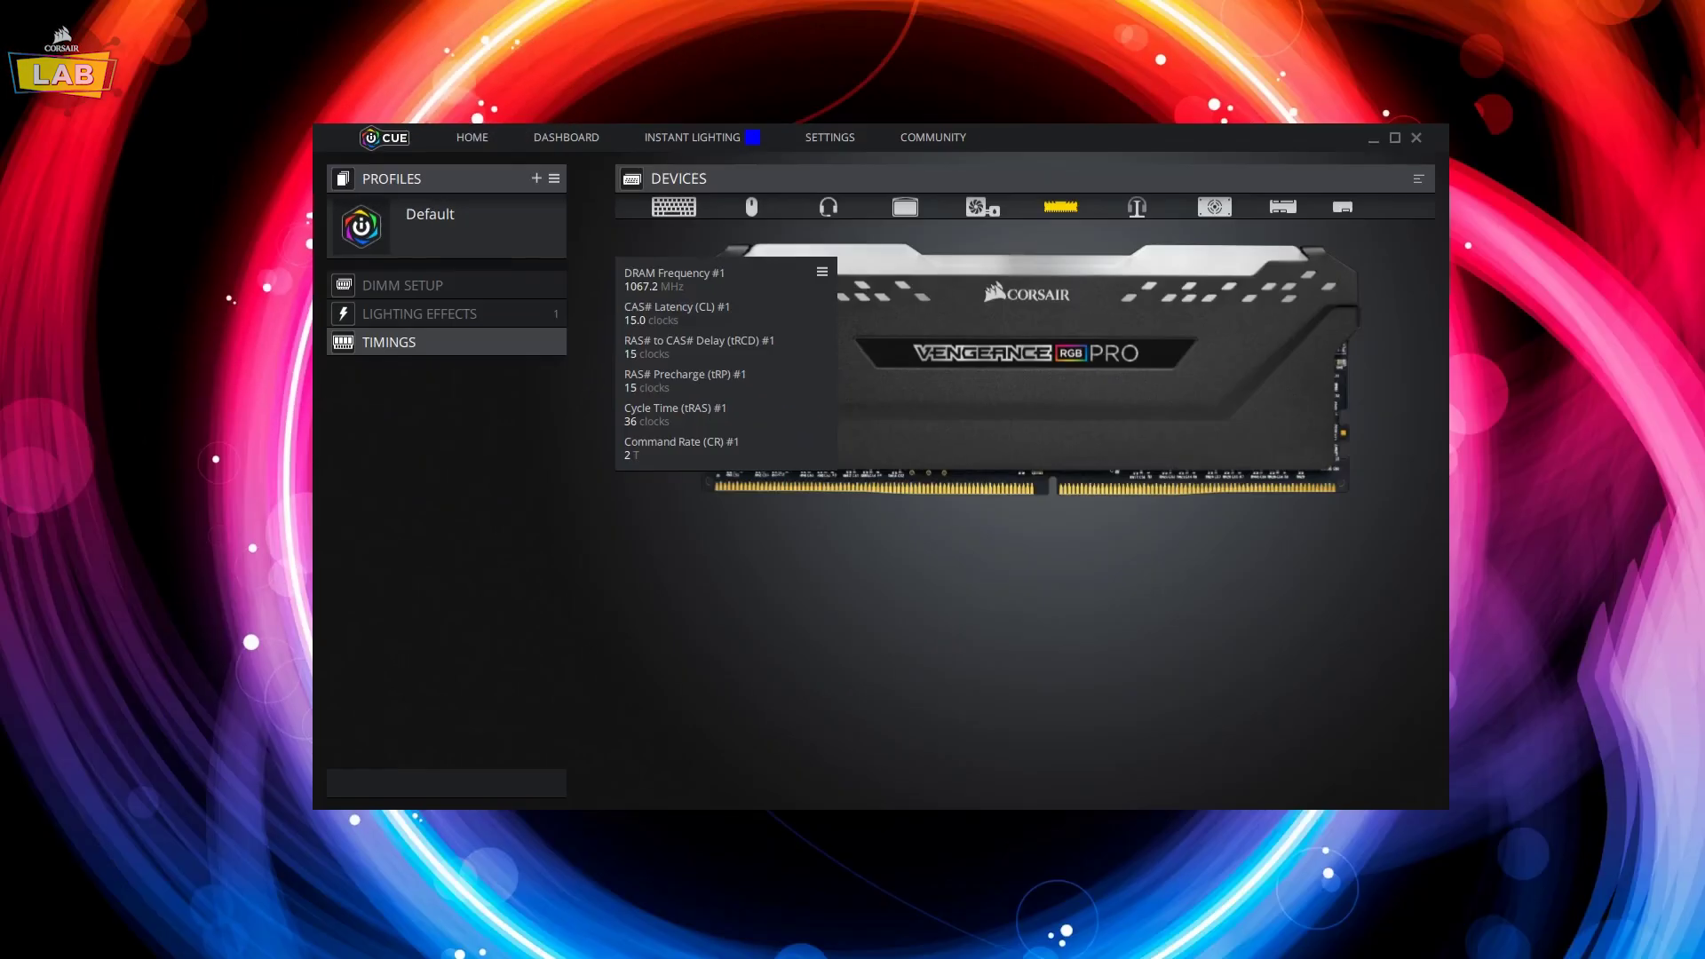
Disable instant lighting and drop the memory's brightness to about a third in Device Settings
click(753, 137)
click(790, 141)
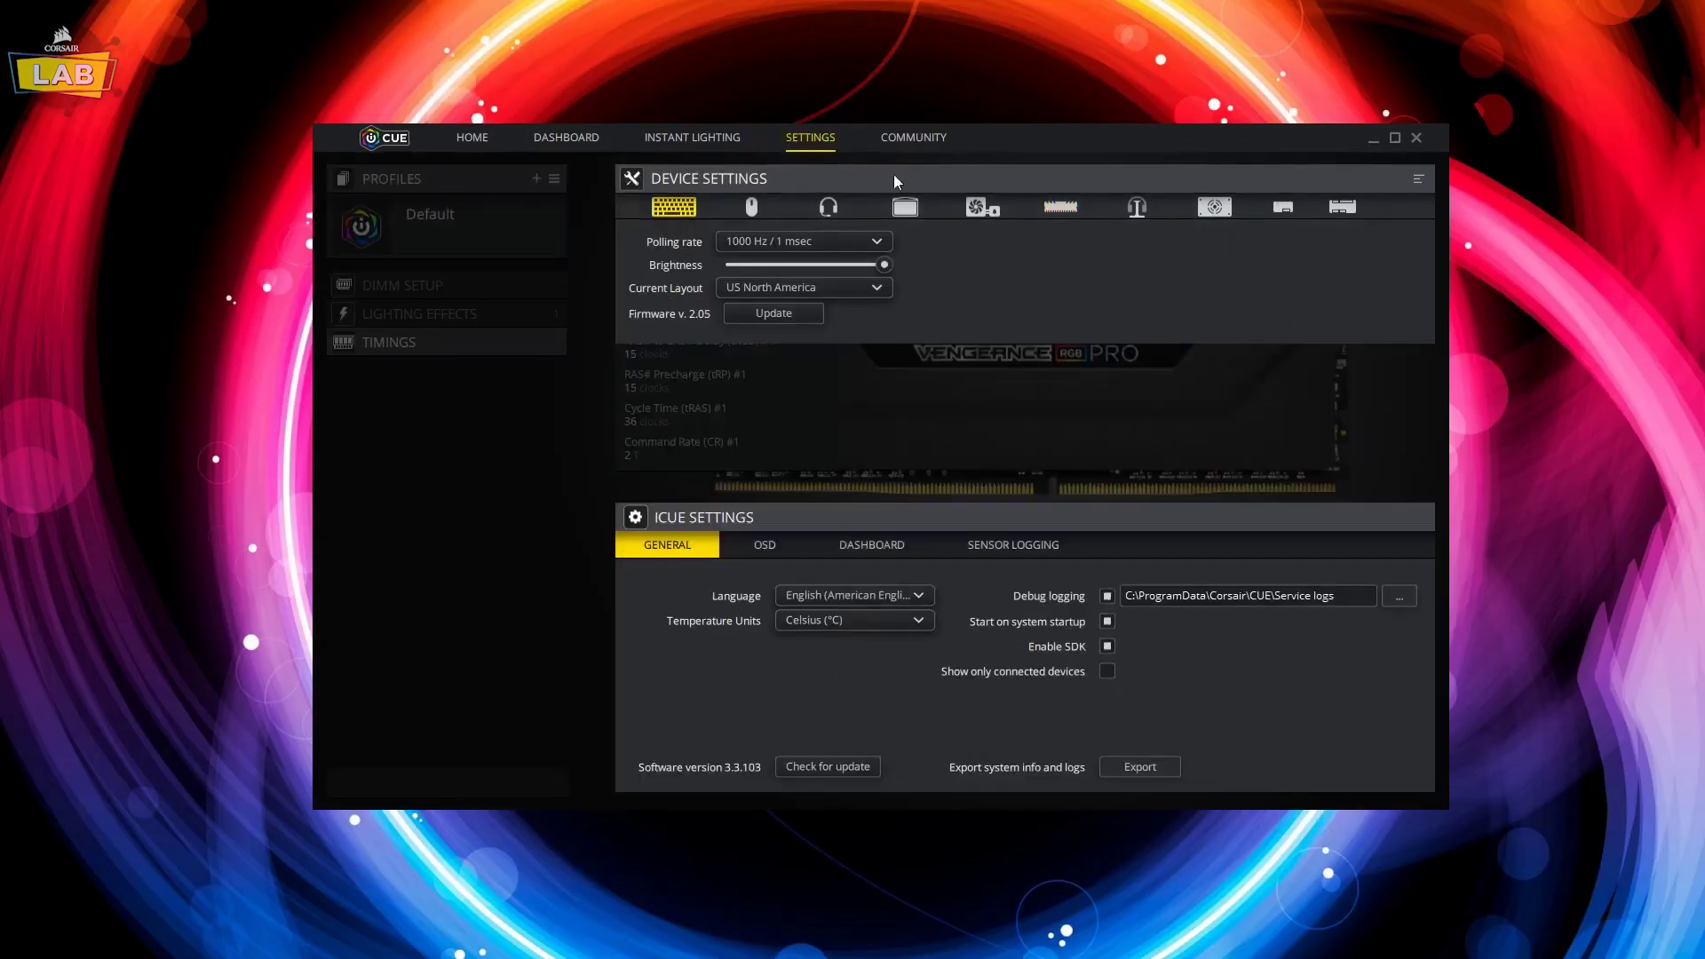
click(1059, 210)
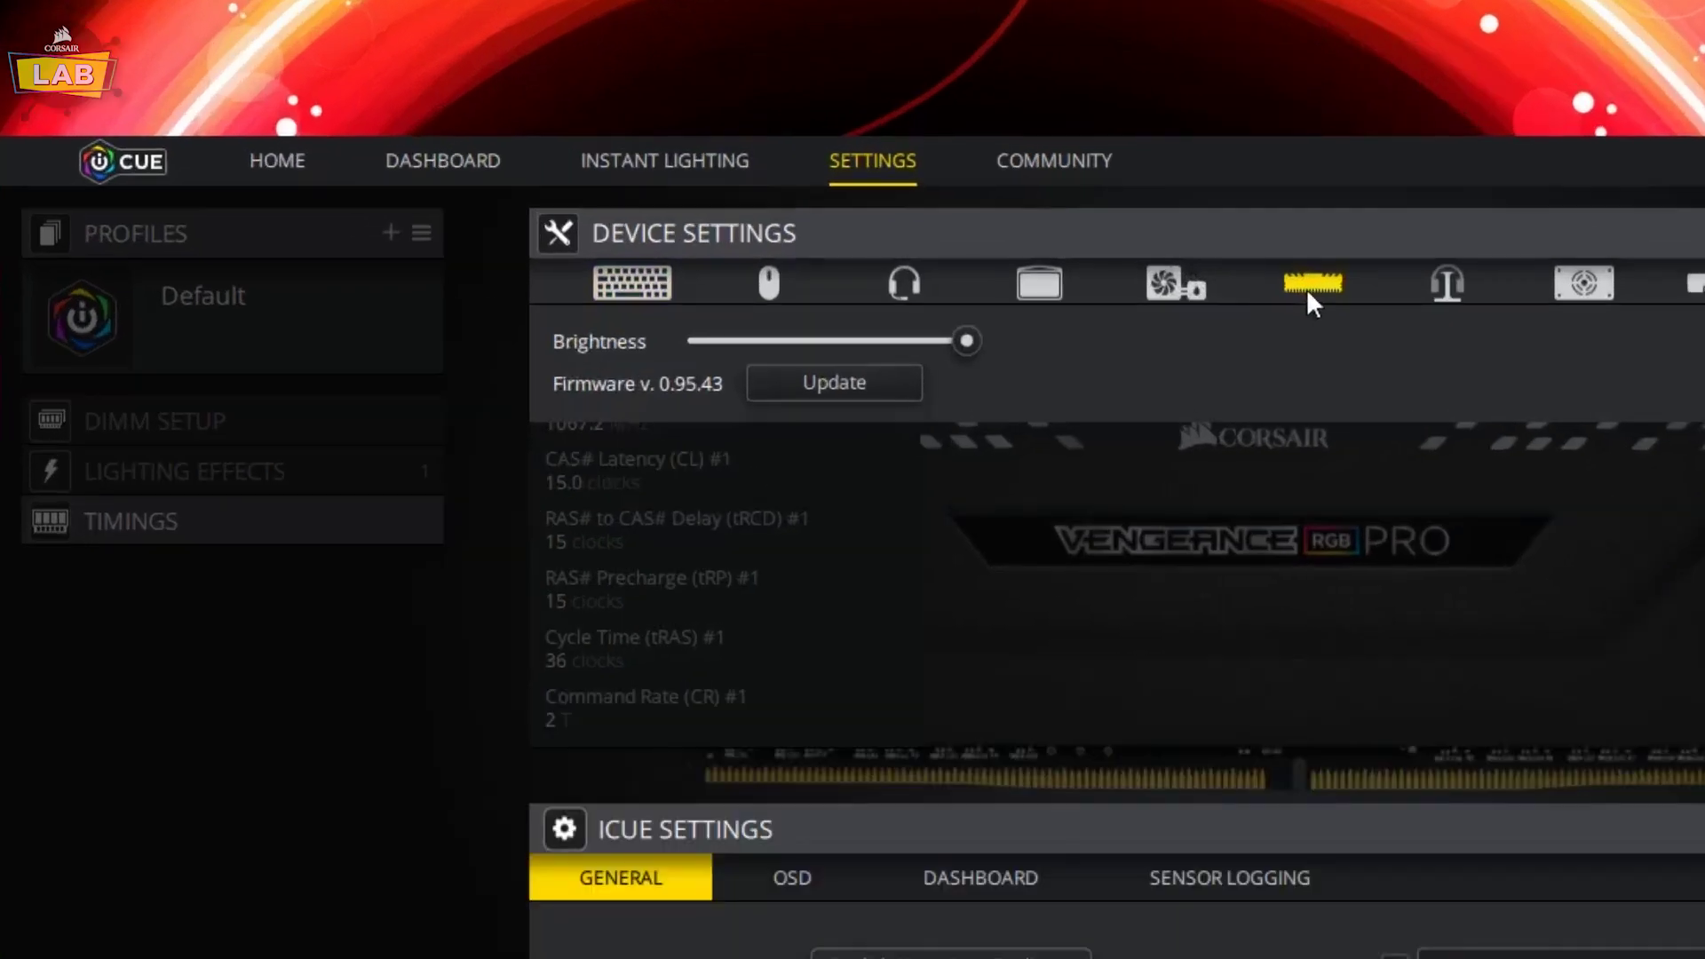
drag(965, 343, 777, 341)
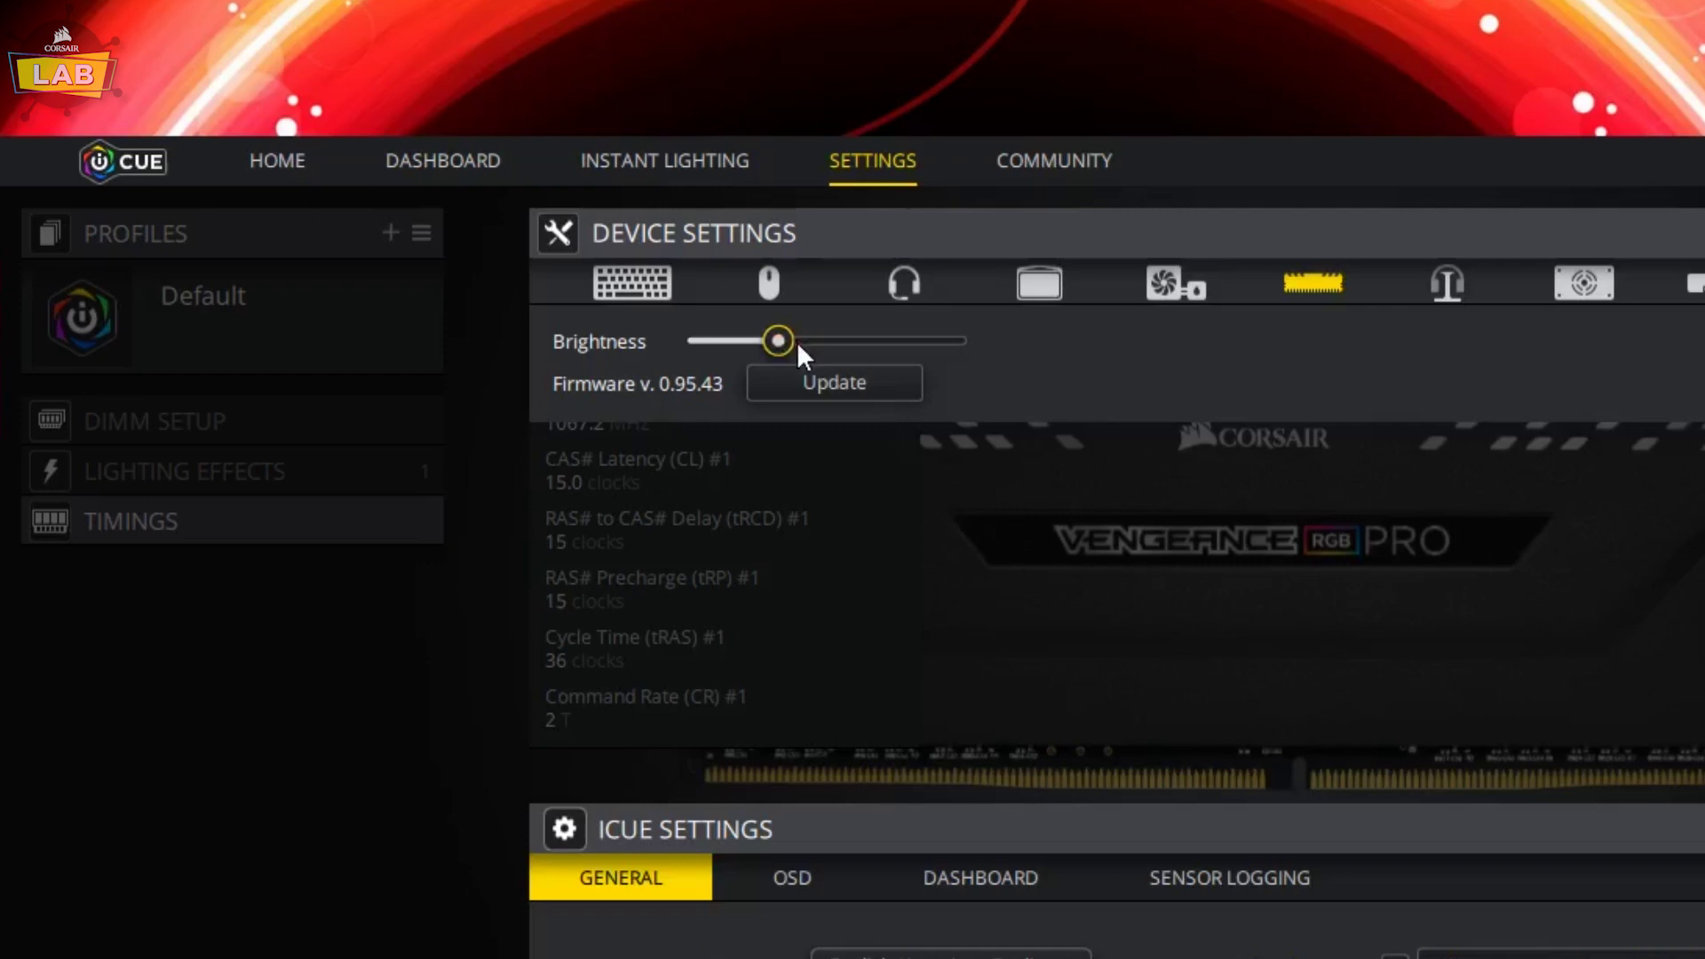